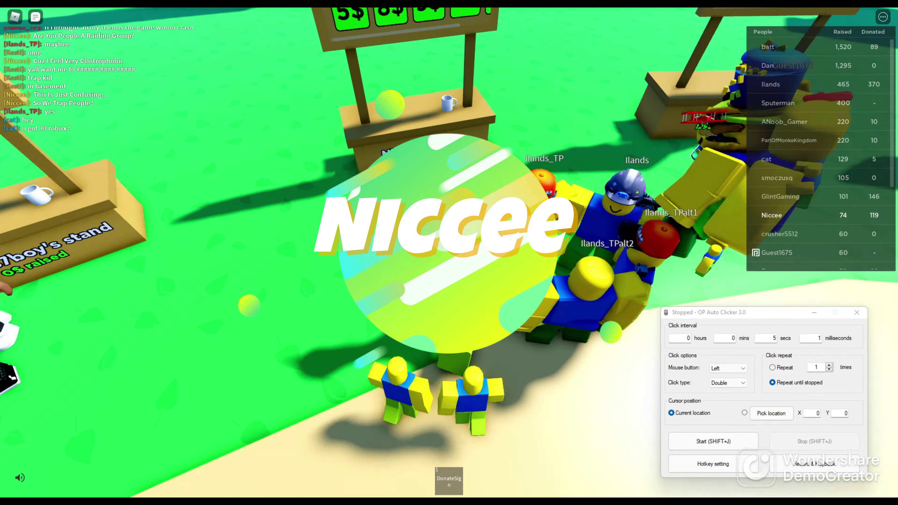
# Send the chat message "Im Rec".
pyautogui.press('/')
pyautogui.write('Im')
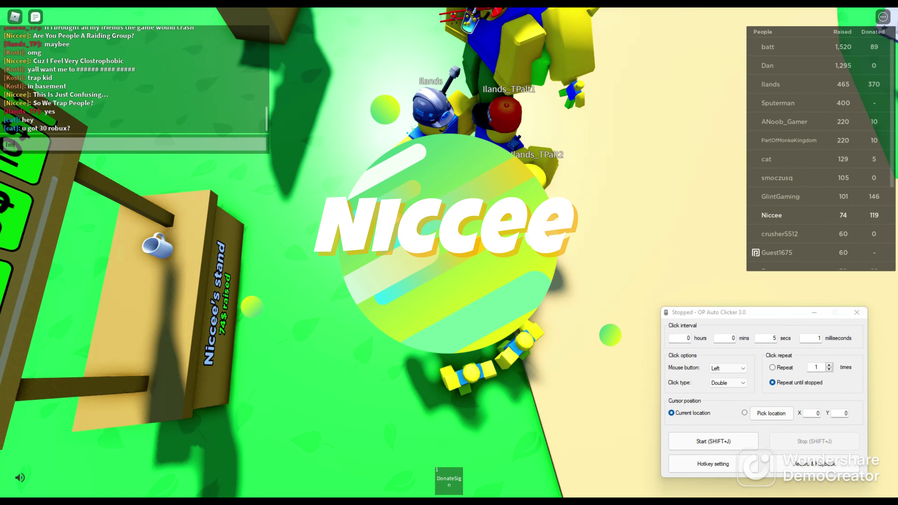
pyautogui.write(' Rec')
pyautogui.press('Return')
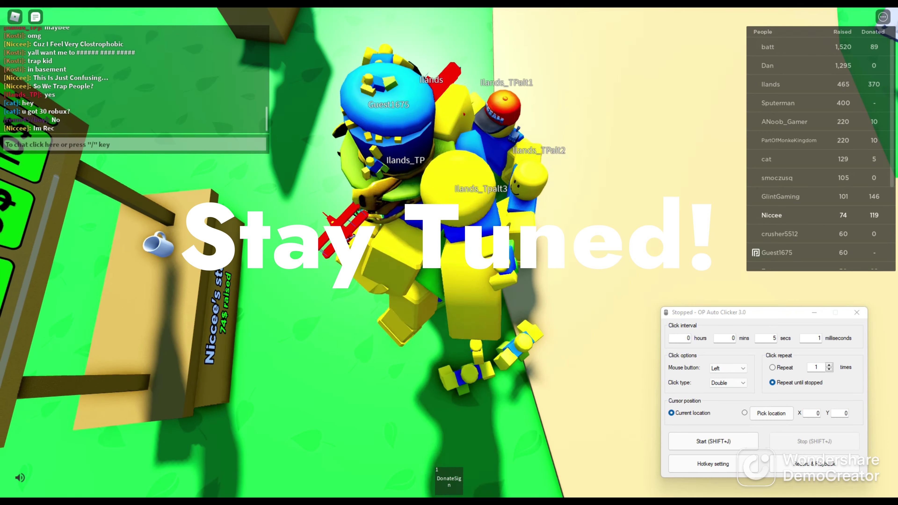
pyautogui.press('/')
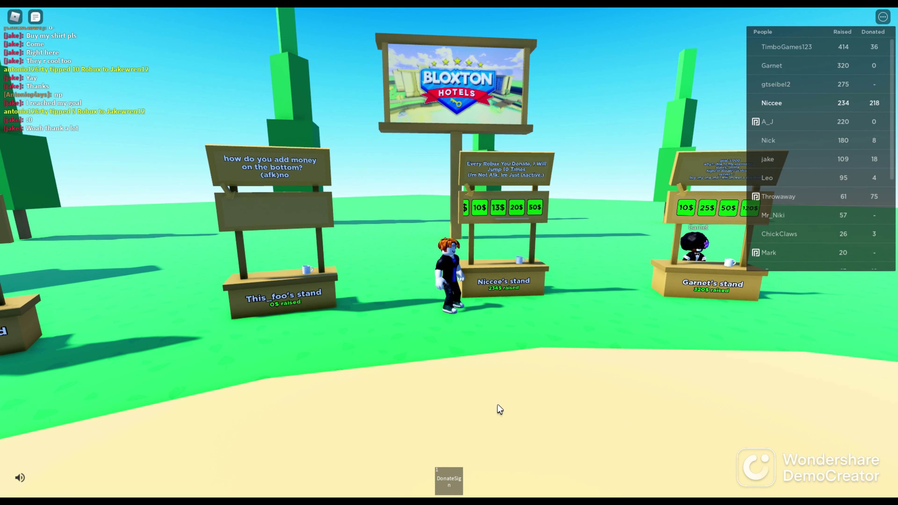
# Equip the DonateSign while standing beside the avatar's own stand.
pyautogui.moveTo(315, 397)
pyautogui.mouseDown()
pyautogui.moveTo(322, 413)
pyautogui.moveTo(303, 406)
pyautogui.mouseUp()
pyautogui.scroll(2, 573, 189)
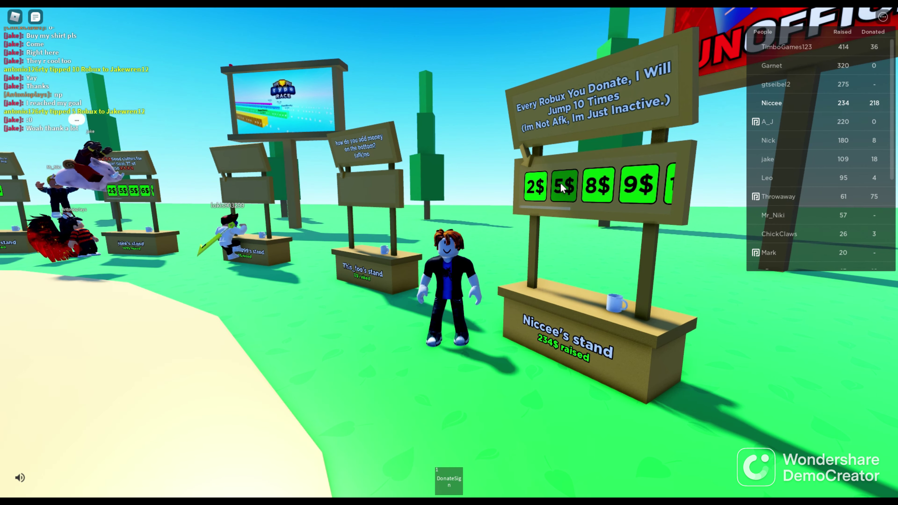
pyautogui.scroll(-5, 622, 195)
pyautogui.scroll(6, 614, 195)
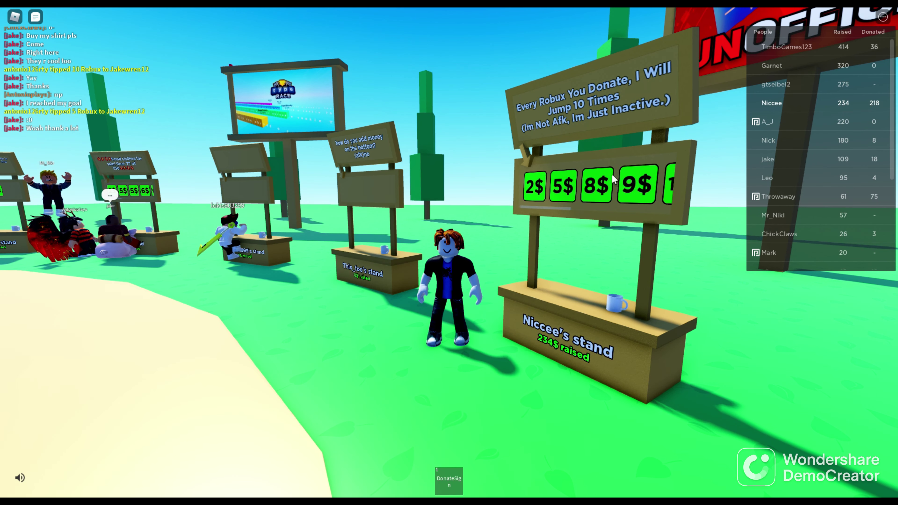
pyautogui.click(457, 491)
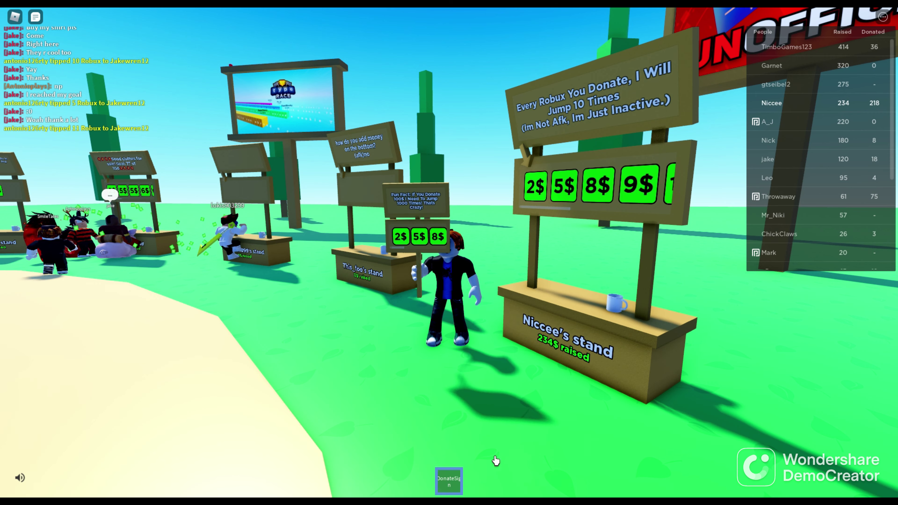
# Examine the held donation sign's text and price options beside the avatar's own stand.
pyautogui.scroll(-4, 555, 261)
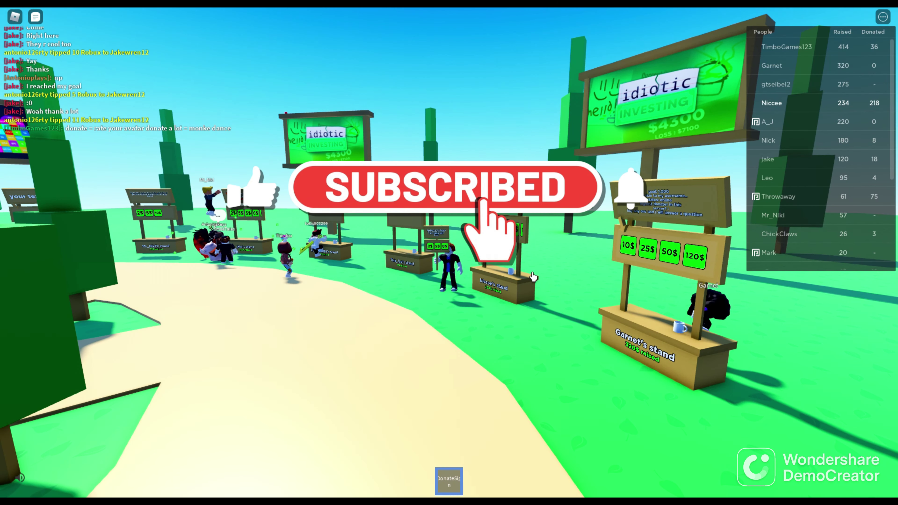
pyautogui.scroll(4, 513, 268)
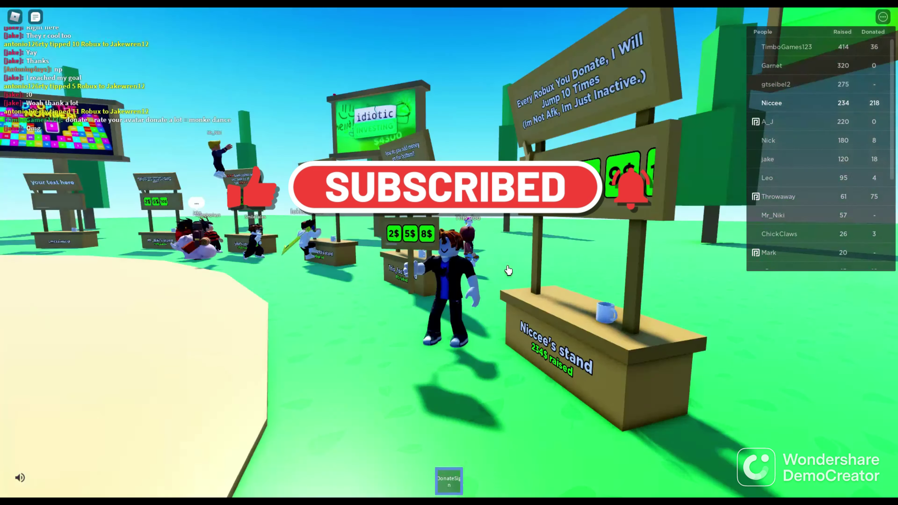
pyautogui.scroll(3, 509, 270)
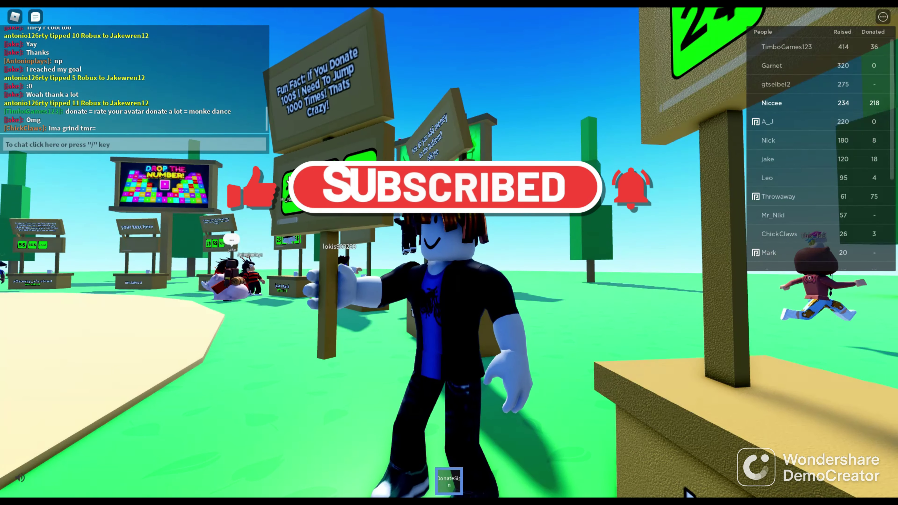
pyautogui.scroll(-1, 508, 270)
pyautogui.scroll(-5, 449, 253)
pyautogui.press('Left')
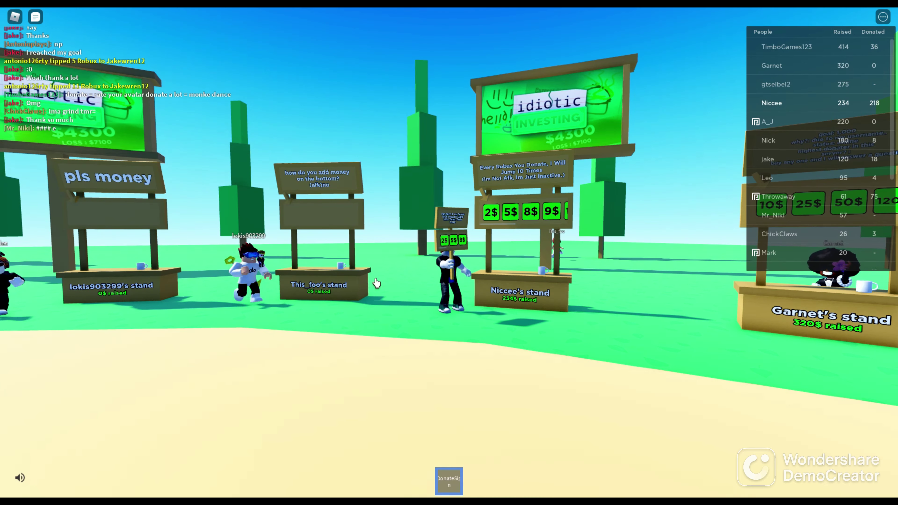
pyautogui.scroll(5, 417, 272)
pyautogui.moveTo(417, 272); pyautogui.dragTo(429, 315)
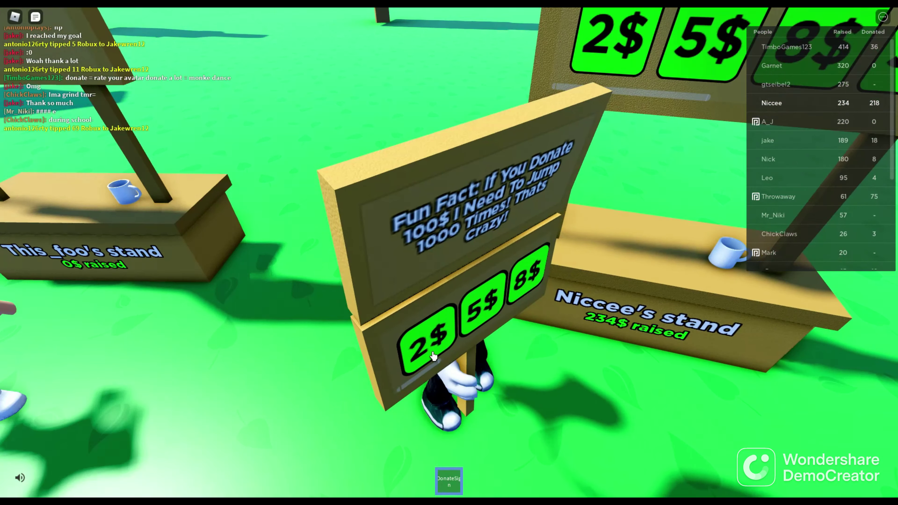
# Jump the avatar onto the top of its own stand while holding the sign.
pyautogui.scroll(-4, 434, 356)
pyautogui.rightClick(434, 356)
pyautogui.press('space')
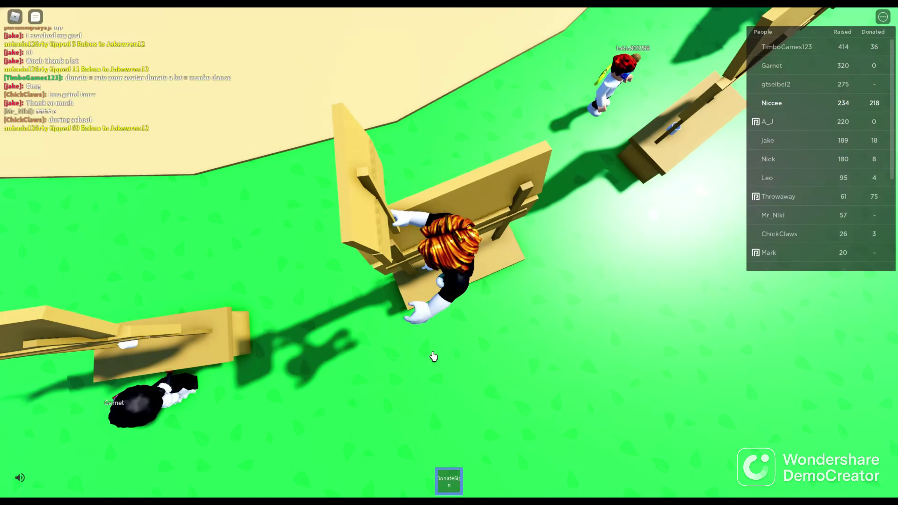
pyautogui.scroll(-3, 433, 356)
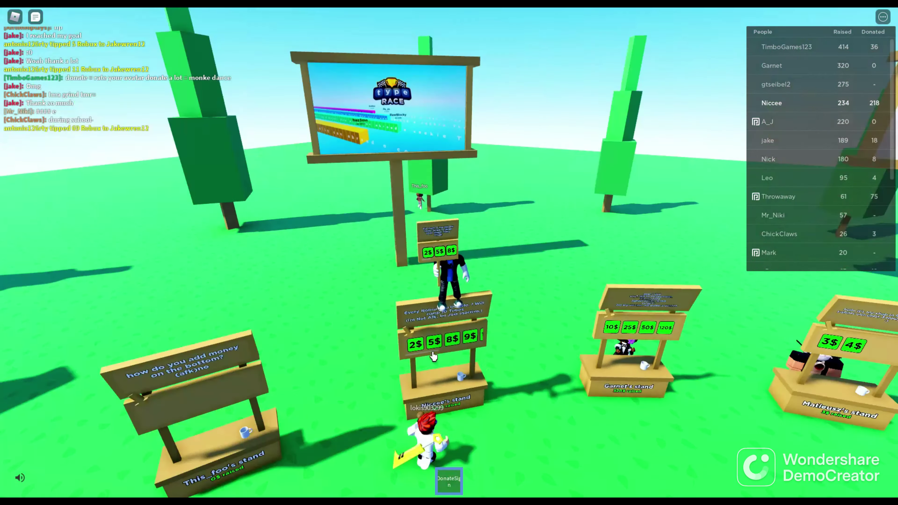
# Put away the DonateSign and bring the avatar down in front of the stand, beside the waiting player.
pyautogui.press('space')
pyautogui.click(449, 485)
pyautogui.press('s')
pyautogui.rightClick(476, 418)
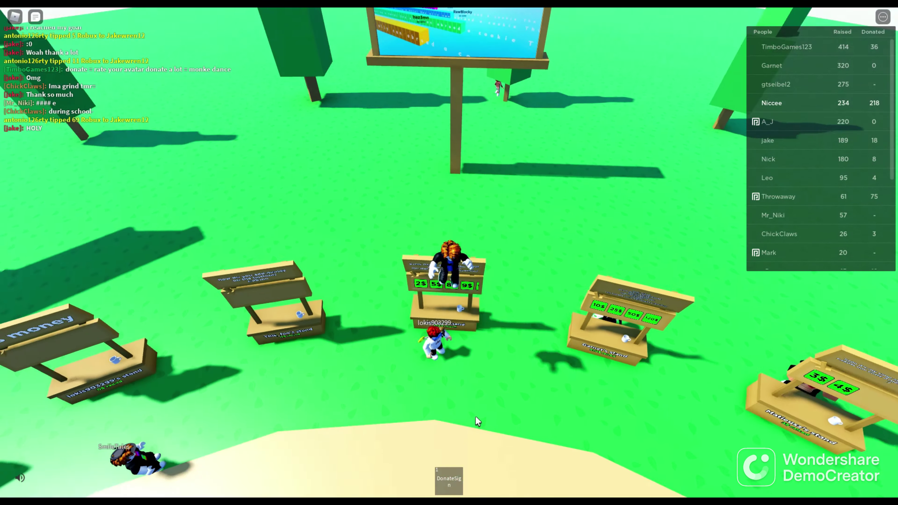
# Greet the nearby player with the chat message "Hello!".
pyautogui.press('/')
pyautogui.write('He')
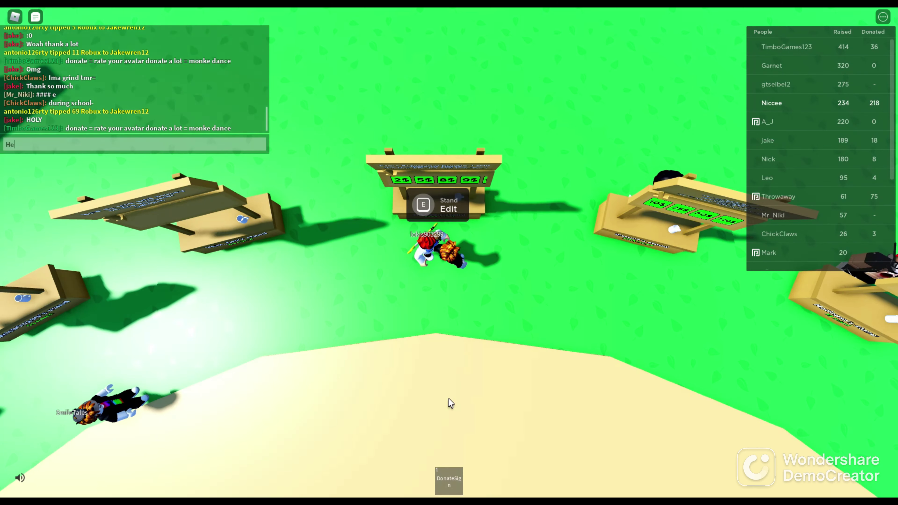
pyautogui.write('llo!')
pyautogui.press('Return')
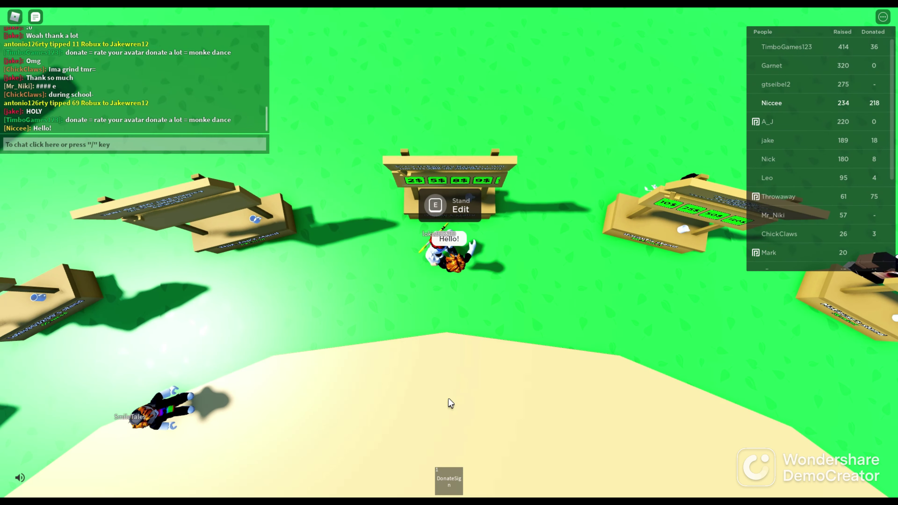
# Walk the avatar around the player in front of the stand and stop right behind them.
pyautogui.press('s')
pyautogui.rightClick(417, 198)
pyautogui.press('w')
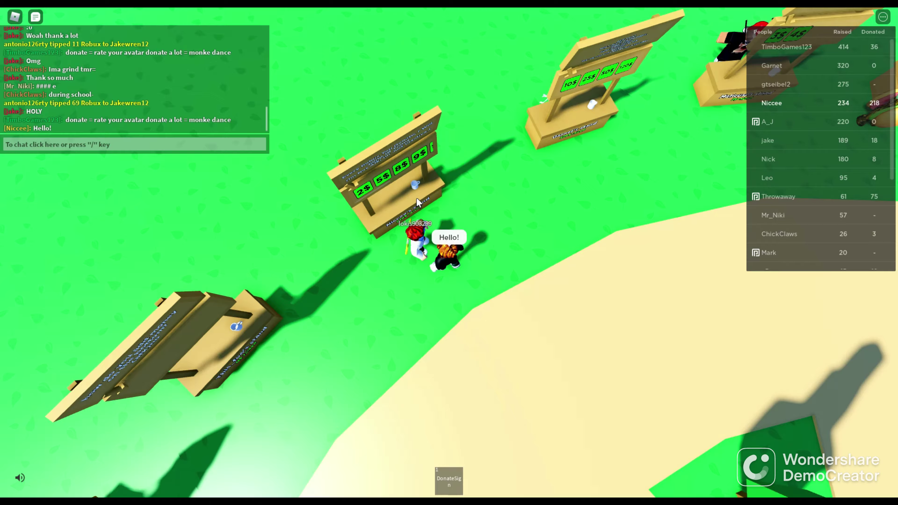
pyautogui.scroll(1, 416, 198)
pyautogui.rightClick(416, 198)
pyautogui.scroll(5, 417, 198)
pyautogui.scroll(-5, 417, 198)
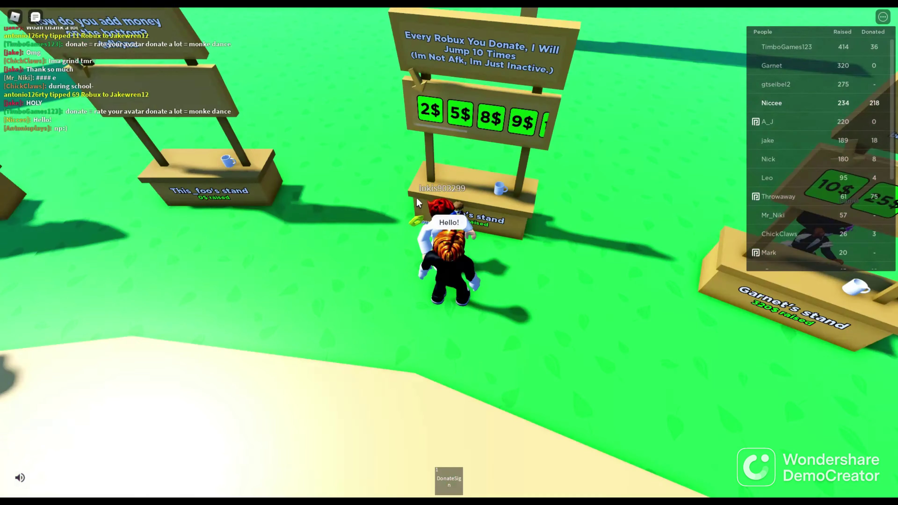
pyautogui.press('w')
pyautogui.rightClick(417, 198)
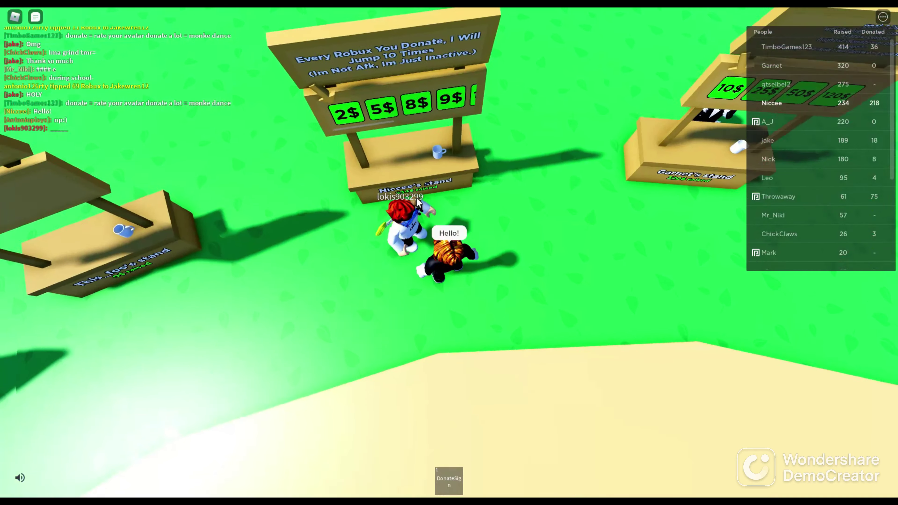
pyautogui.press('a')
# Ask for a donation with the chat message "Can You Donate?/".
pyautogui.press('/')
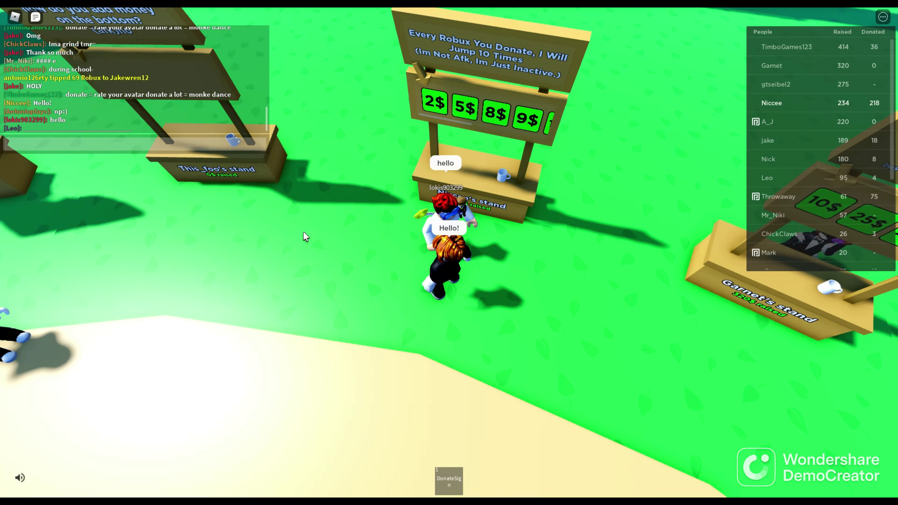
pyautogui.write('Can You ')
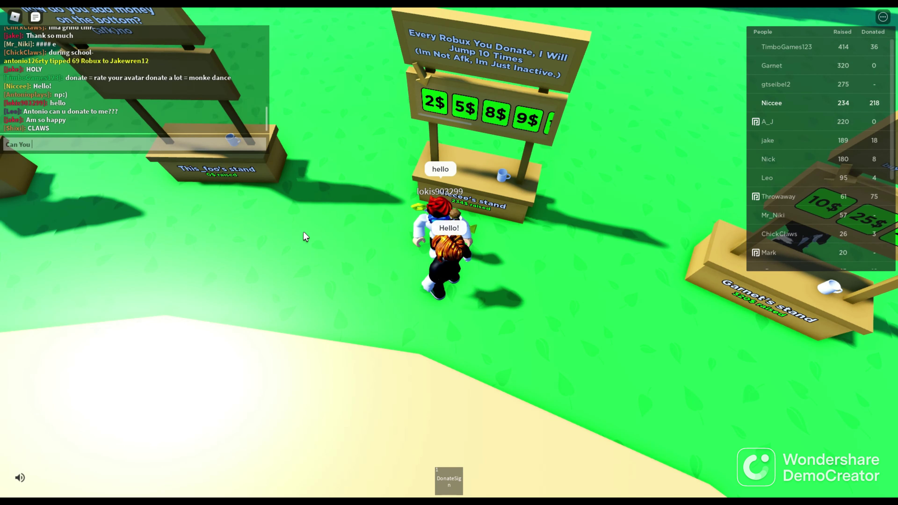
pyautogui.write('Donate?/')
pyautogui.press('Return')
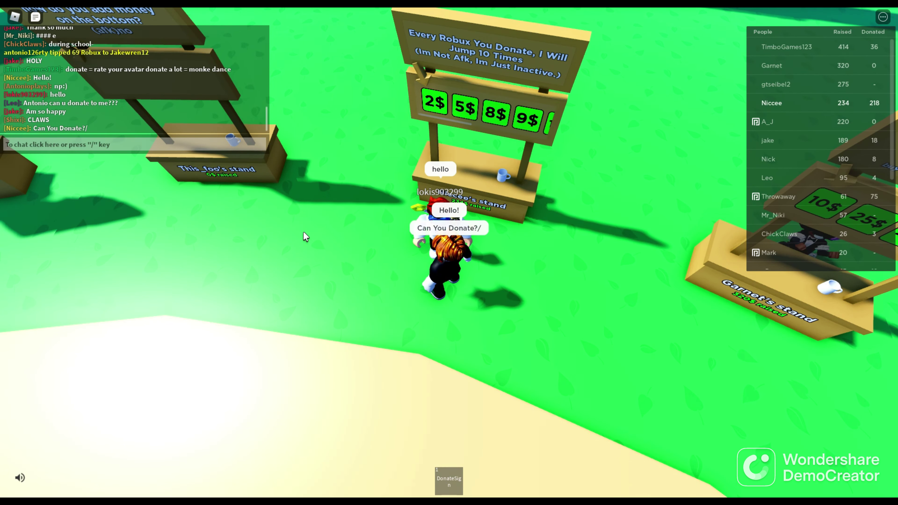
# Send the chat message "Every Robux You Donate I Jump 10 Times".
pyautogui.press('/')
pyautogui.write('Every ')
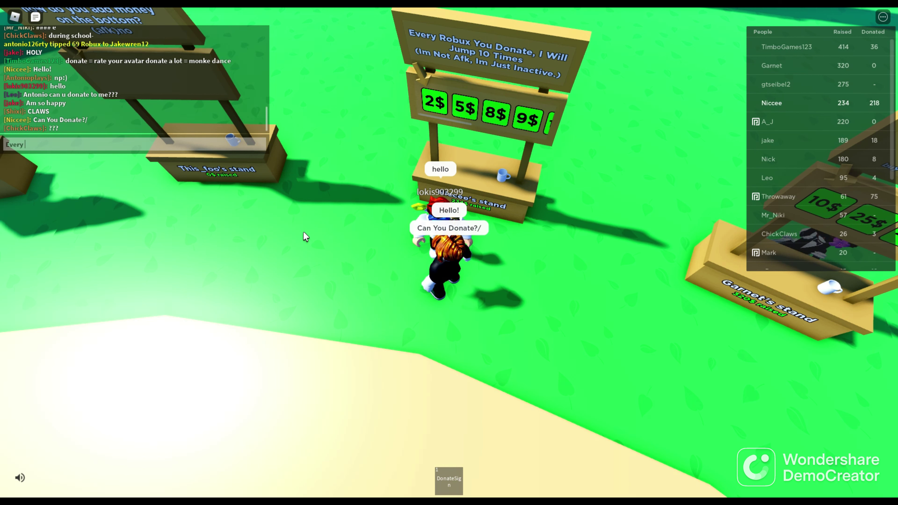
pyautogui.write('Robux Yo')
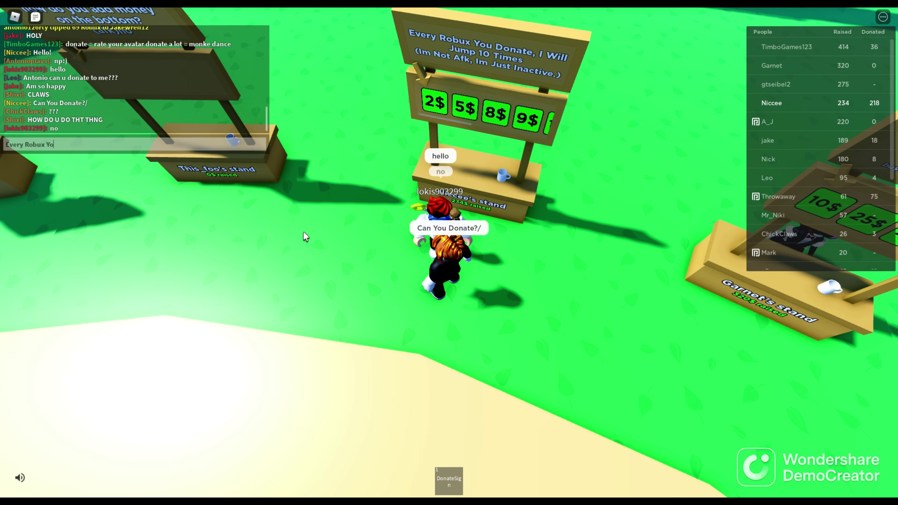
pyautogui.write('u Donate')
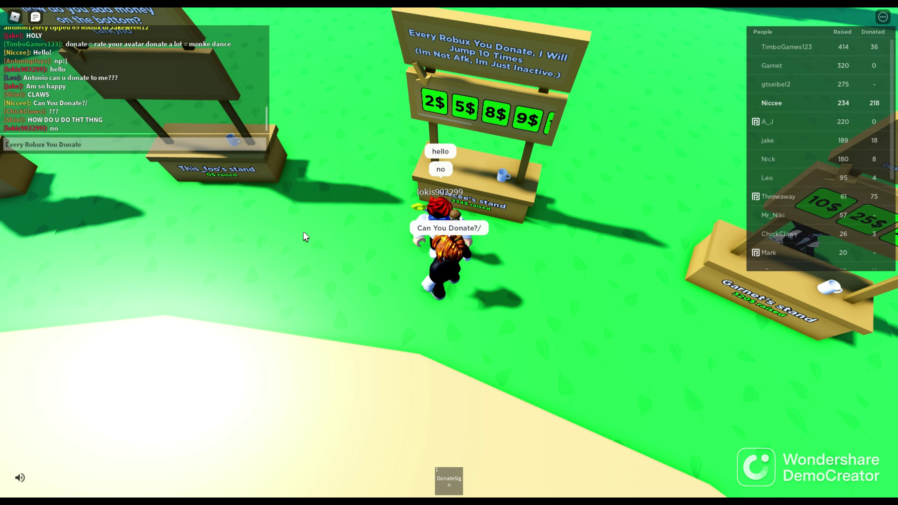
pyautogui.write(' I Ju')
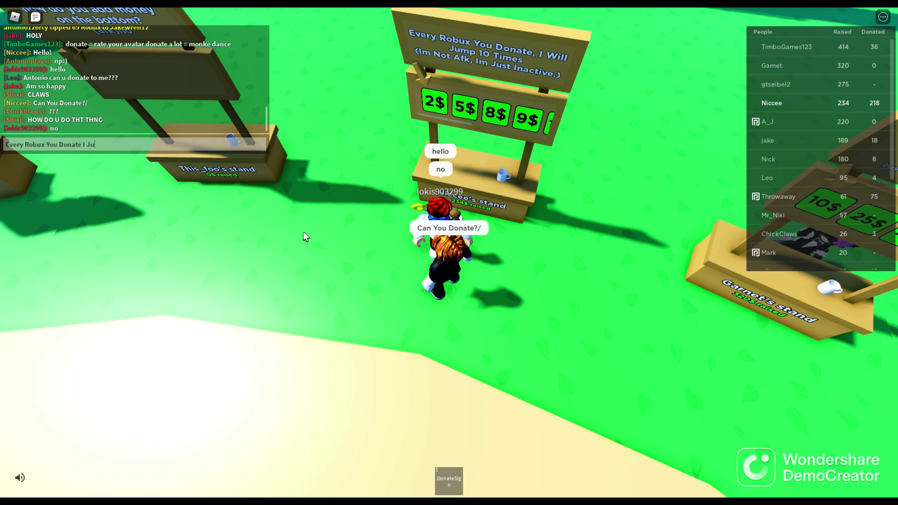
pyautogui.write('mp 10 Times')
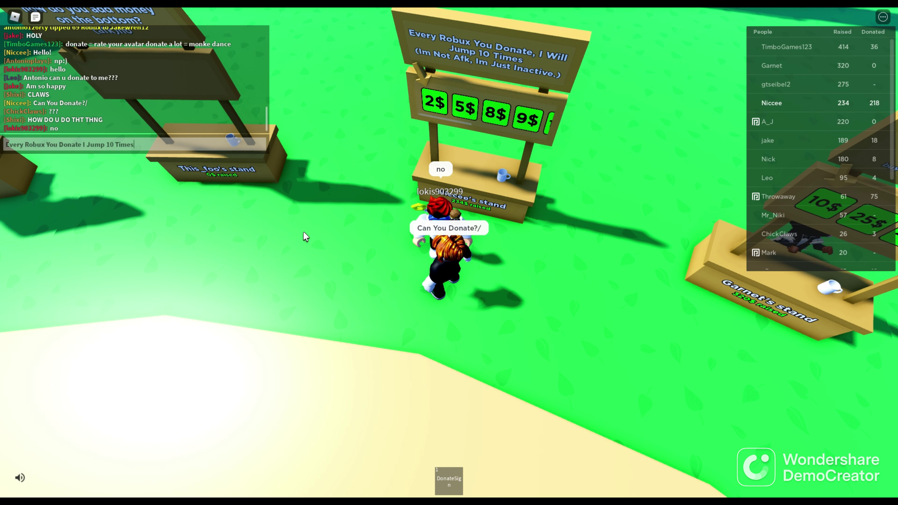
pyautogui.press('Return')
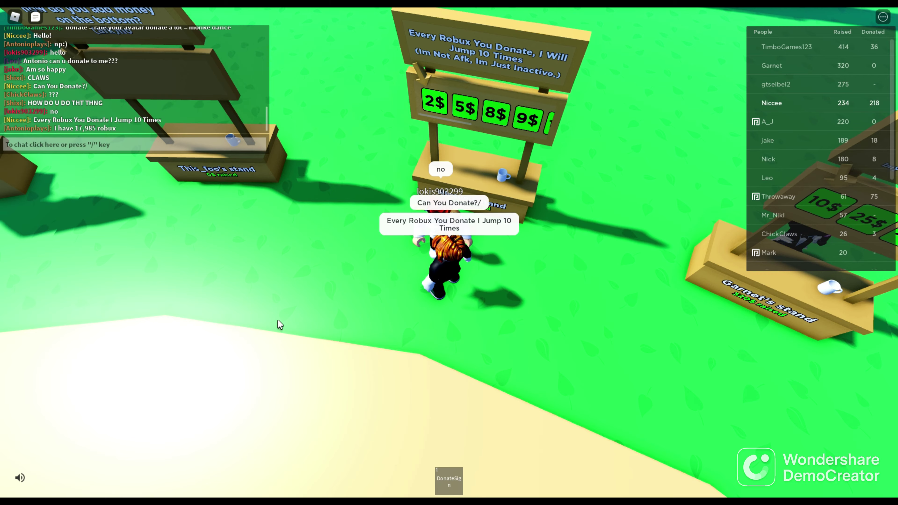
# Move the avatar back and forth between the sand's edge and the player, staying close to them at the stand.
pyautogui.press('d')
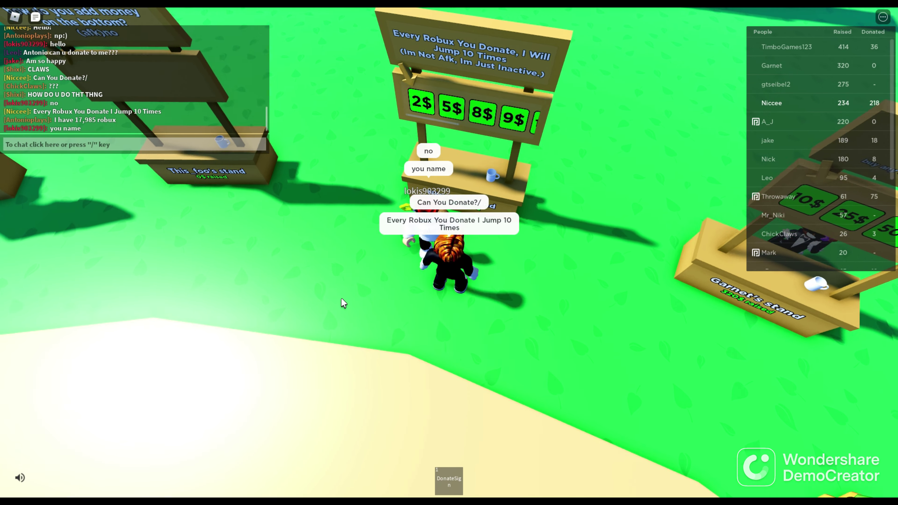
pyautogui.rightClick(341, 297)
pyautogui.rightClick(340, 298)
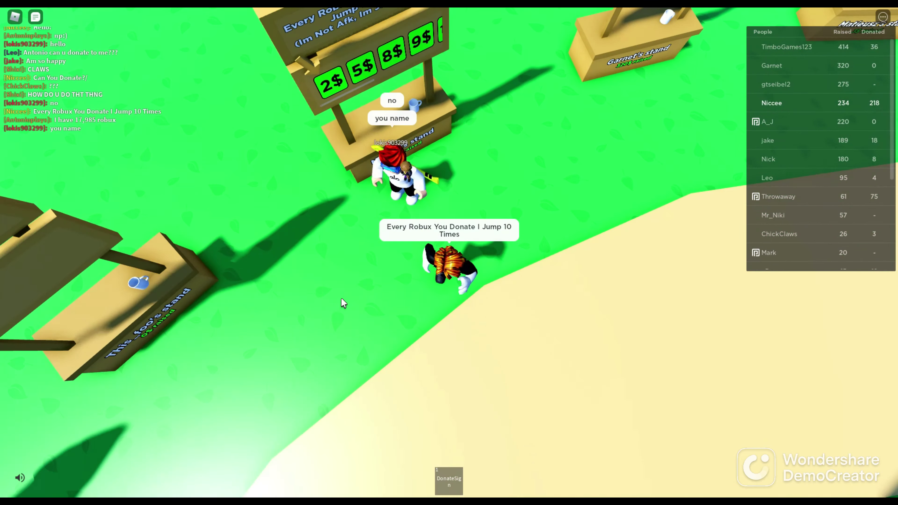
pyautogui.press('w')
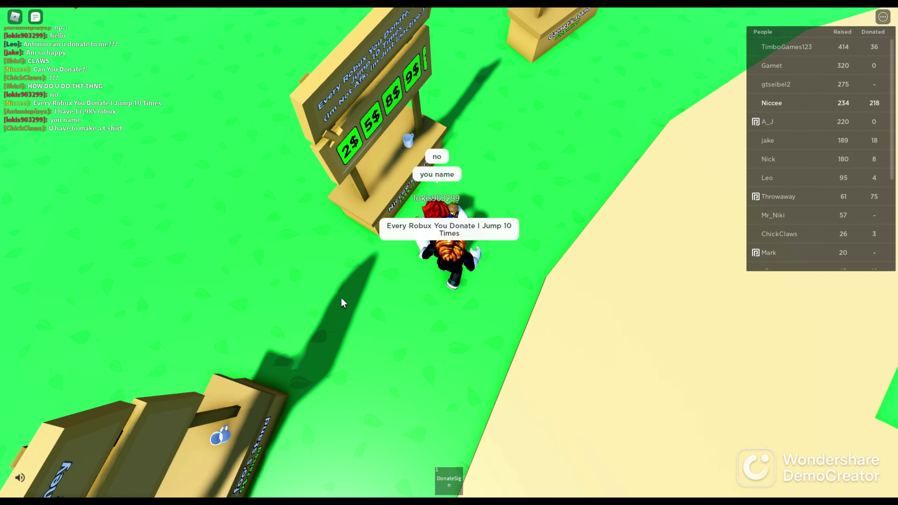
pyautogui.press('s')
pyautogui.press('d')
pyautogui.press('w')
pyautogui.rightClick(341, 299)
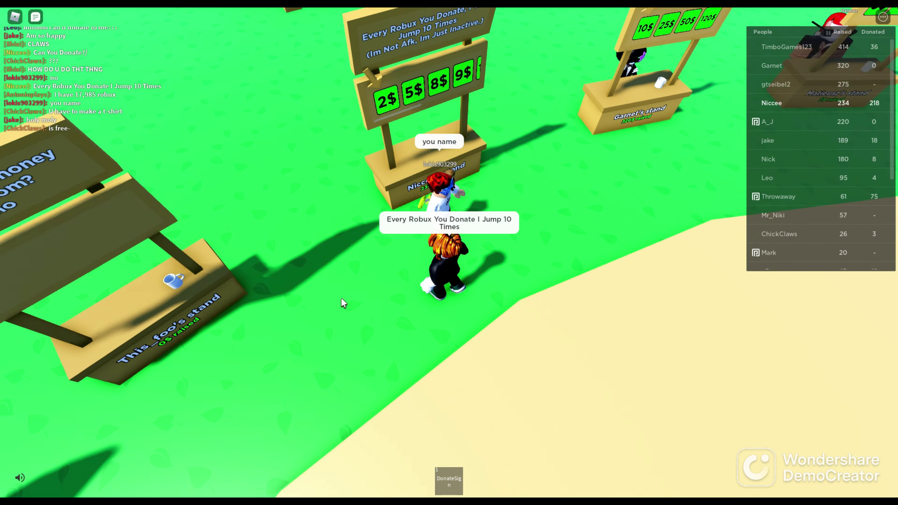
pyautogui.rightClick(341, 298)
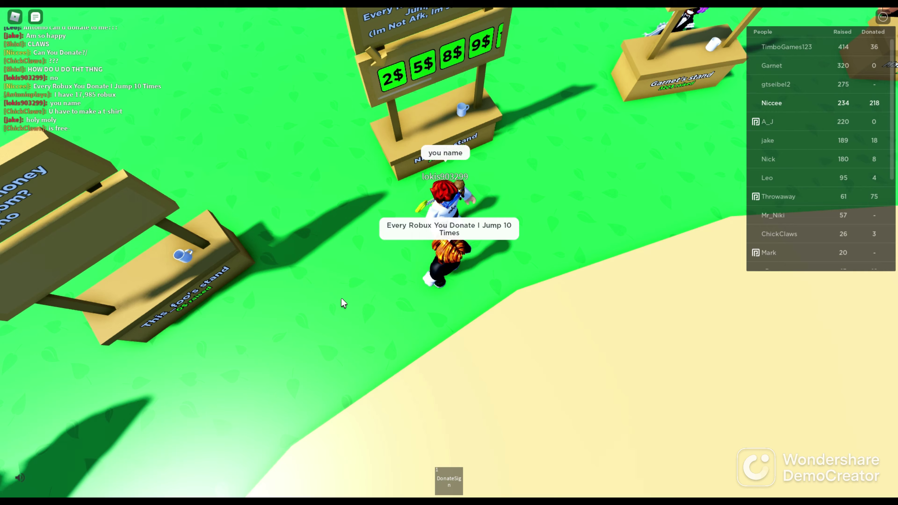
pyautogui.press('s')
pyautogui.rightClick(341, 298)
pyautogui.press('w')
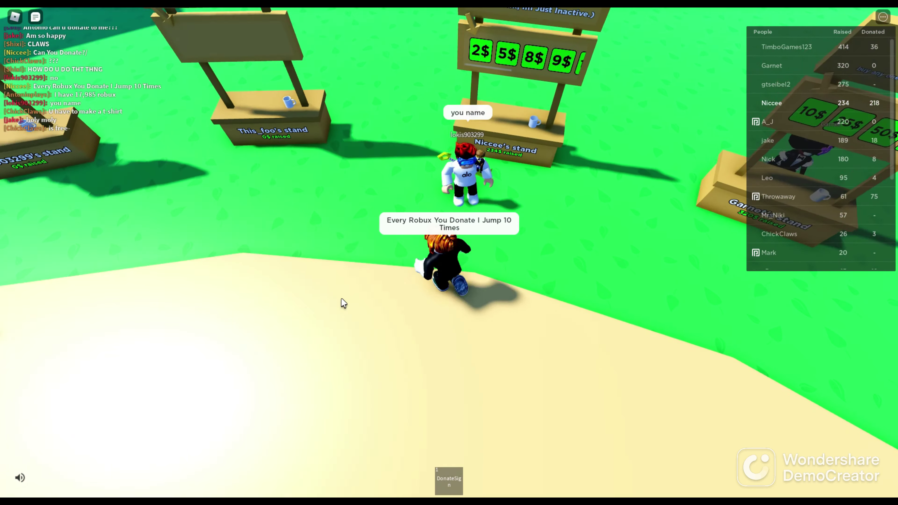
pyautogui.press('w')
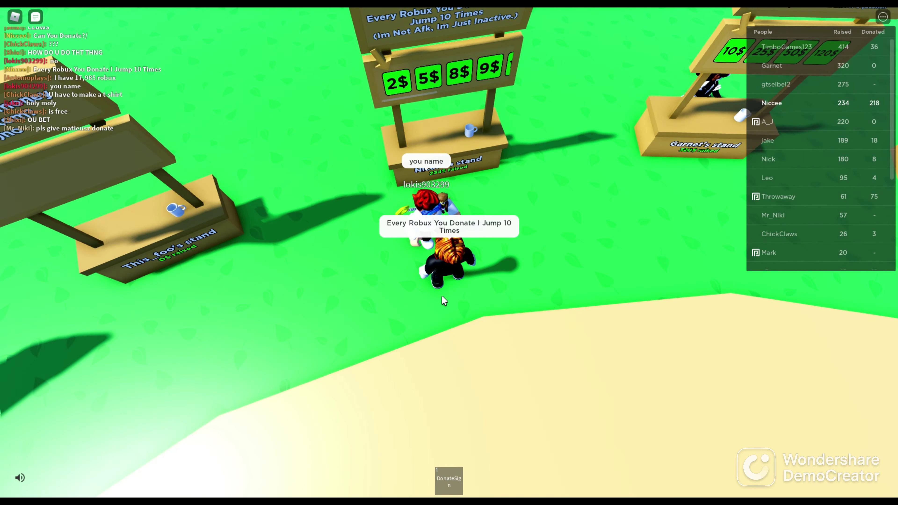
# Examine the avatar, the player next to it and the surrounding stands from several angles.
pyautogui.rightClick(444, 296)
pyautogui.scroll(3, 443, 295)
pyautogui.rightClick(444, 299)
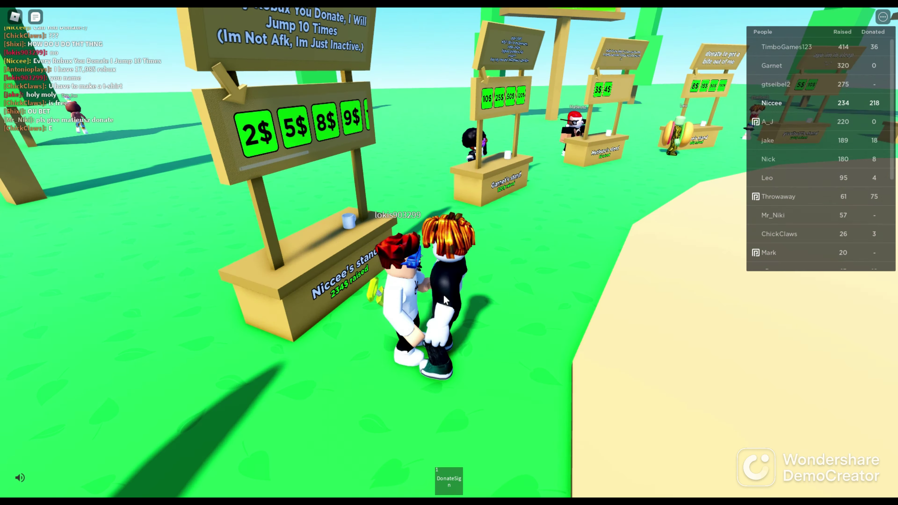
pyautogui.rightClick(444, 299)
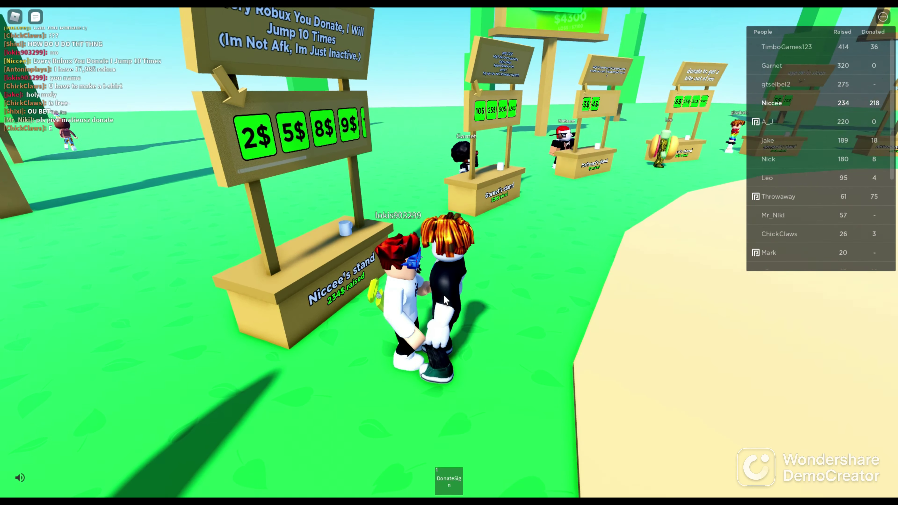
pyautogui.press('d')
pyautogui.press('a')
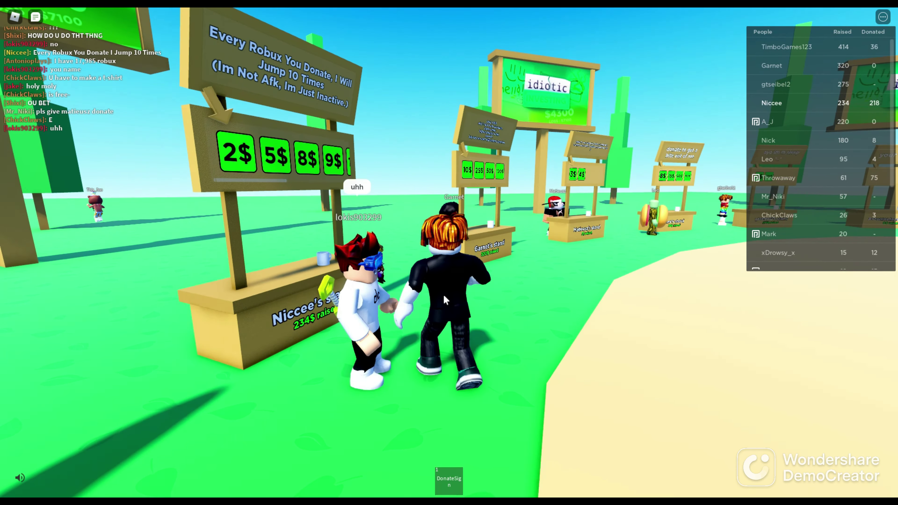
pyautogui.rightClick(444, 300)
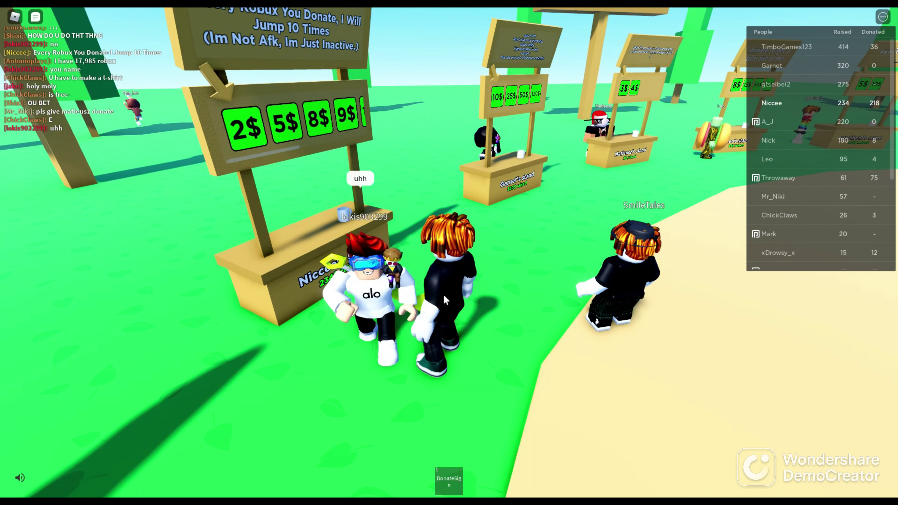
pyautogui.rightClick(444, 299)
pyautogui.rightClick(444, 296)
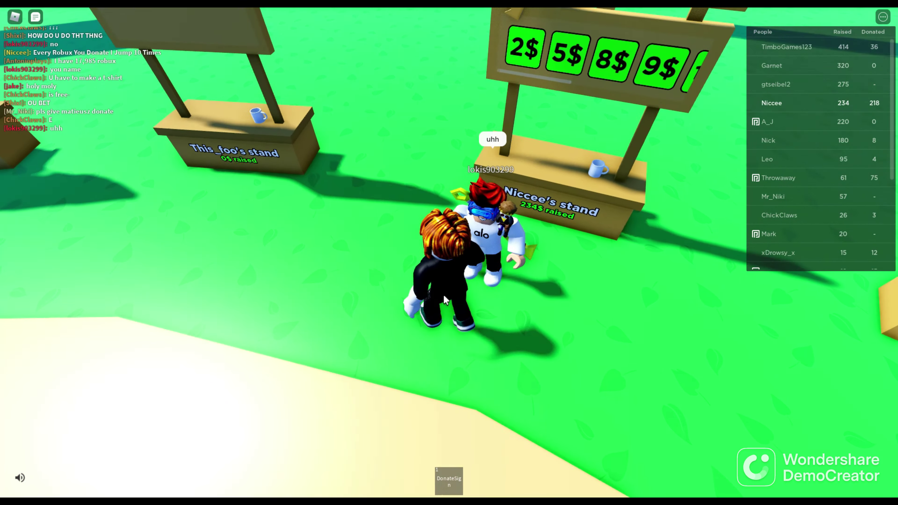
pyautogui.rightClick(443, 294)
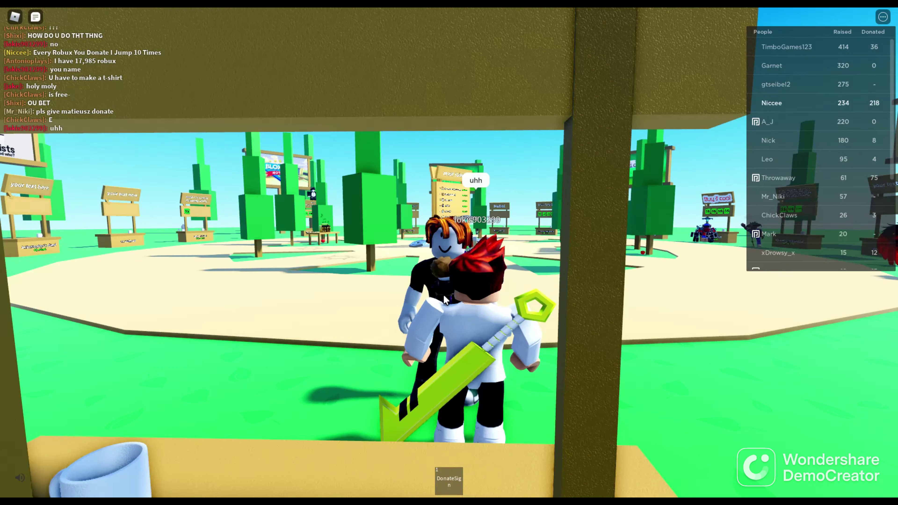
pyautogui.rightClick(444, 296)
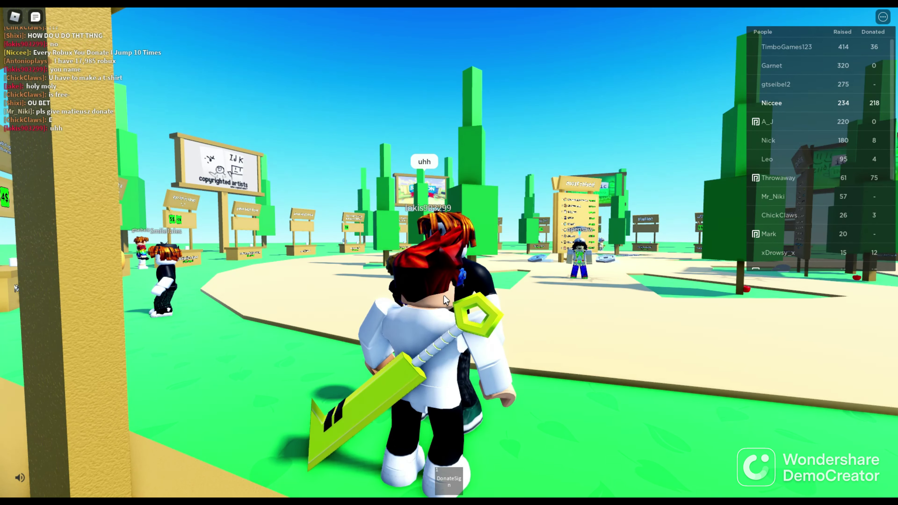
pyautogui.rightClick(444, 296)
pyautogui.rightClick(444, 299)
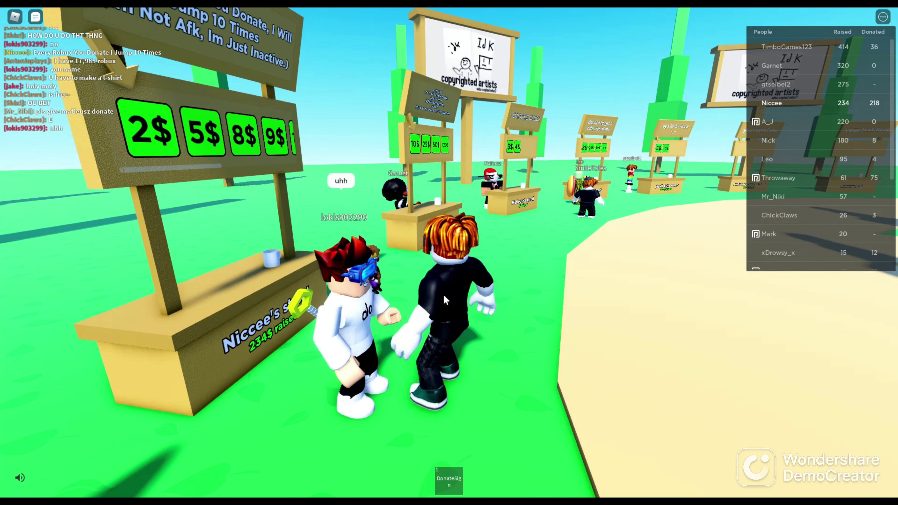
# Move the avatar back and forth in short steps beside the player in front of the stand.
pyautogui.press('s')
pyautogui.press('w')
pyautogui.press('s')
pyautogui.rightClick(444, 299)
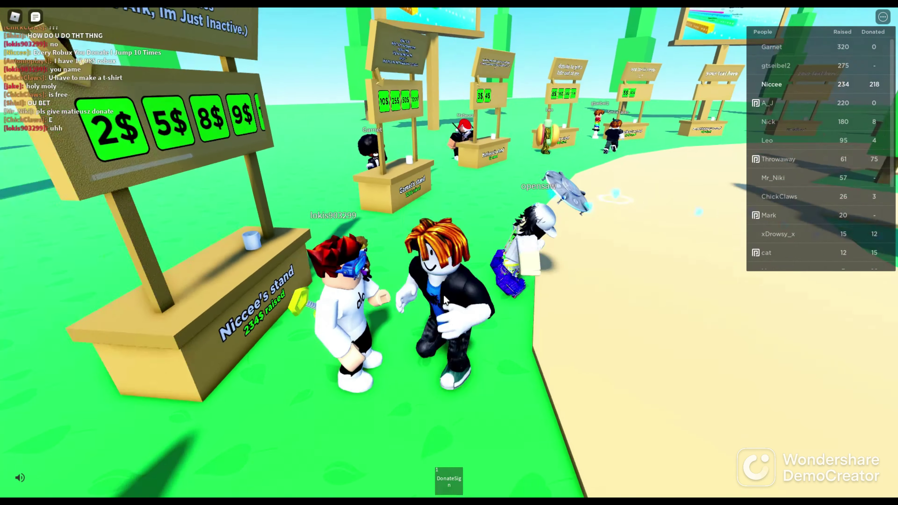
pyautogui.press('w')
# Examine the neighbouring player up close and the donation stand from above and from the front.
pyautogui.scroll(5, 444, 296)
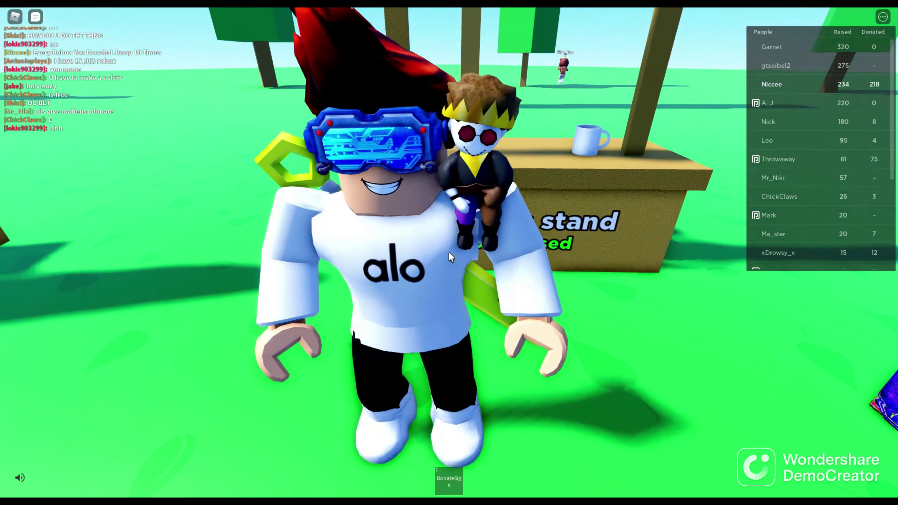
pyautogui.scroll(-4, 449, 252)
pyautogui.scroll(-5, 448, 252)
pyautogui.rightClick(449, 252)
pyautogui.scroll(4, 449, 251)
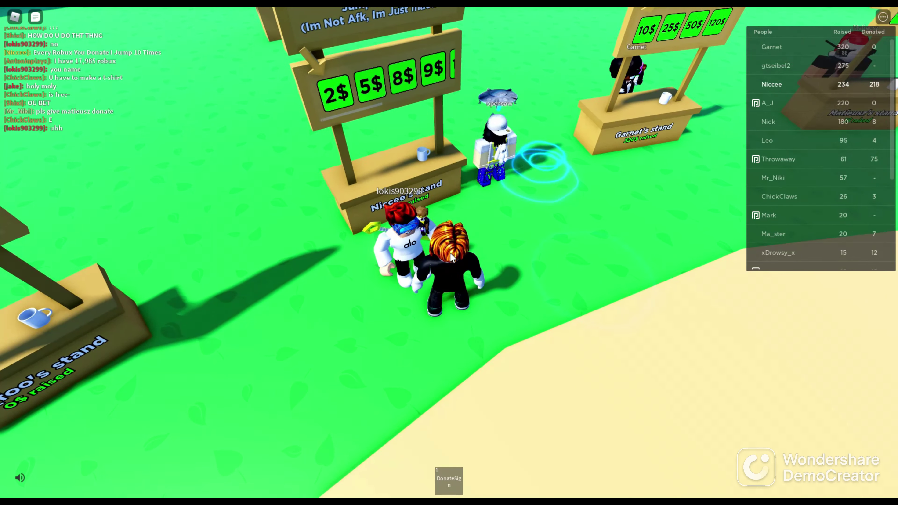
pyautogui.scroll(-4, 451, 256)
pyautogui.rightClick(451, 257)
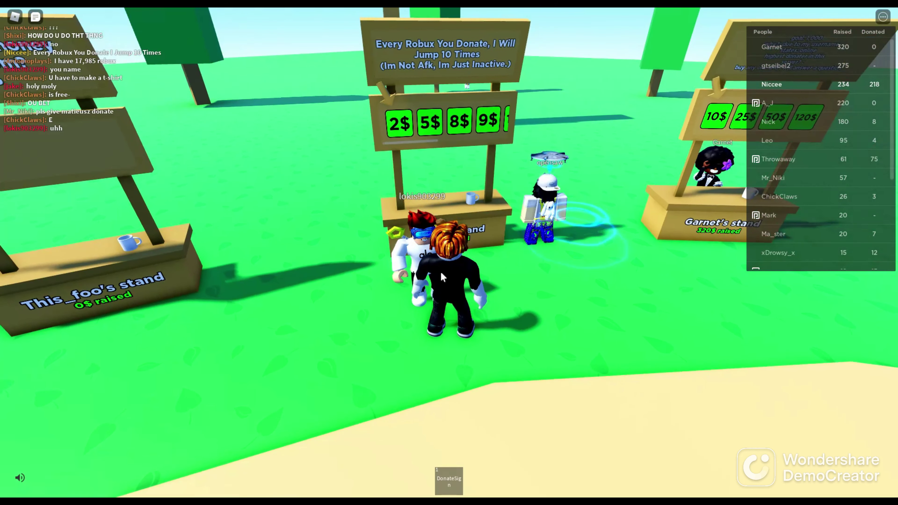
pyautogui.rightClick(456, 392)
pyautogui.scroll(4, 459, 389)
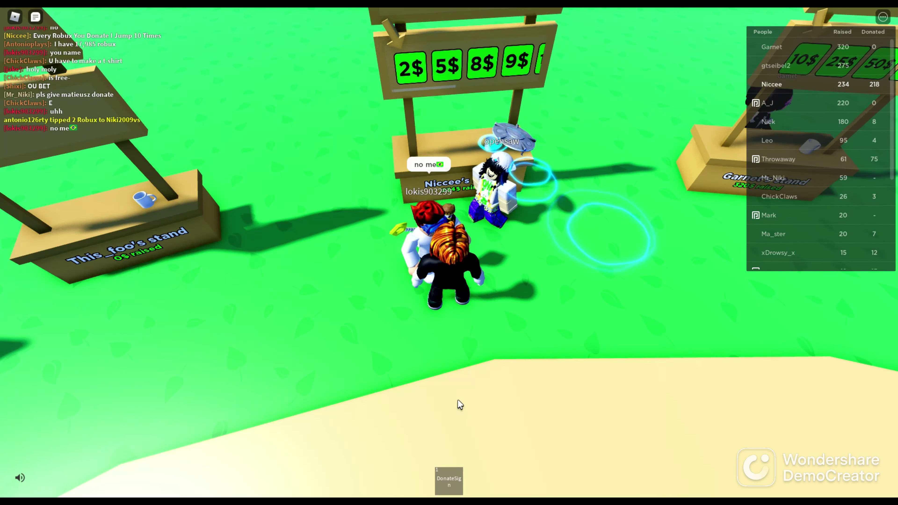
# Move the avatar past the player to the front of its own donation stand.
pyautogui.rightClick(498, 293)
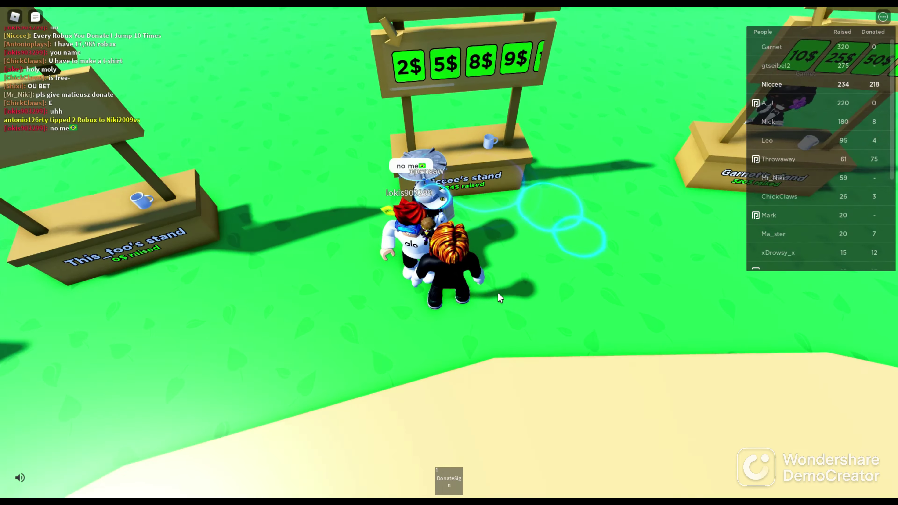
pyautogui.rightClick(498, 293)
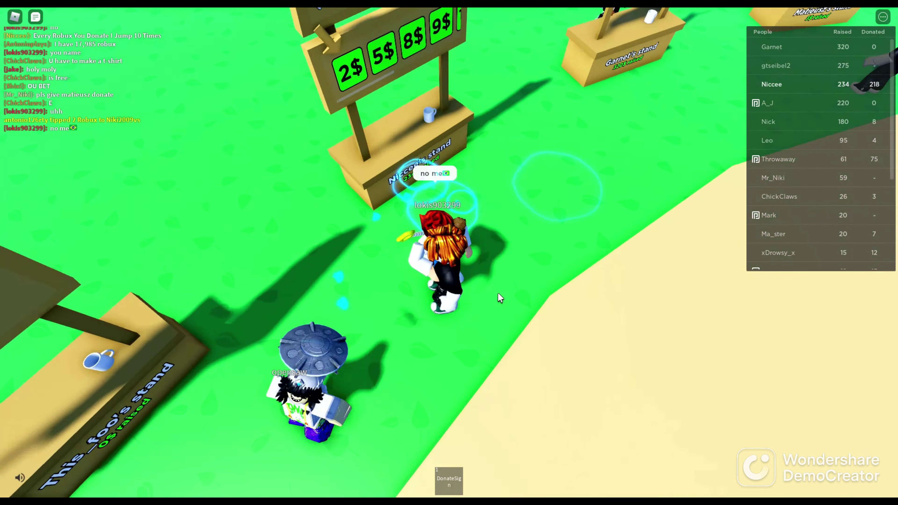
pyautogui.press('a')
pyautogui.rightClick(497, 292)
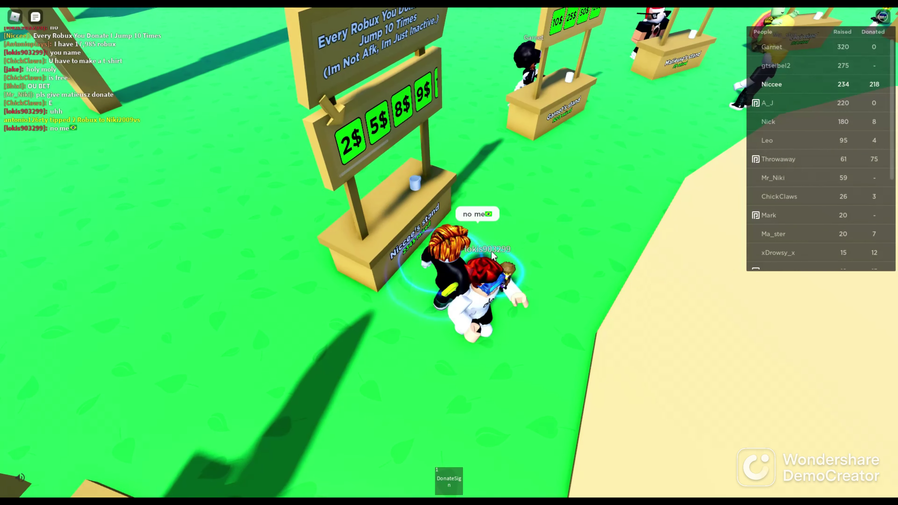
# Leave the experience and confirm leaving.
pyautogui.press('Escape')
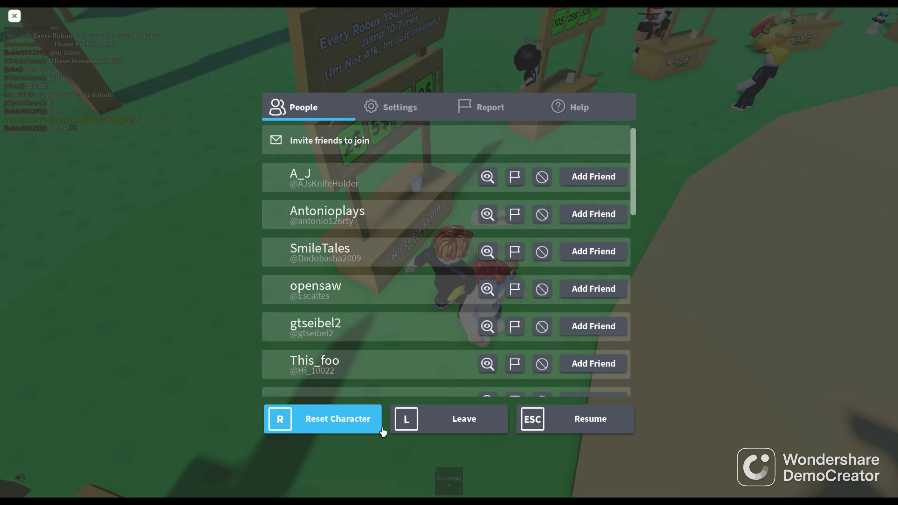
pyautogui.click(421, 418)
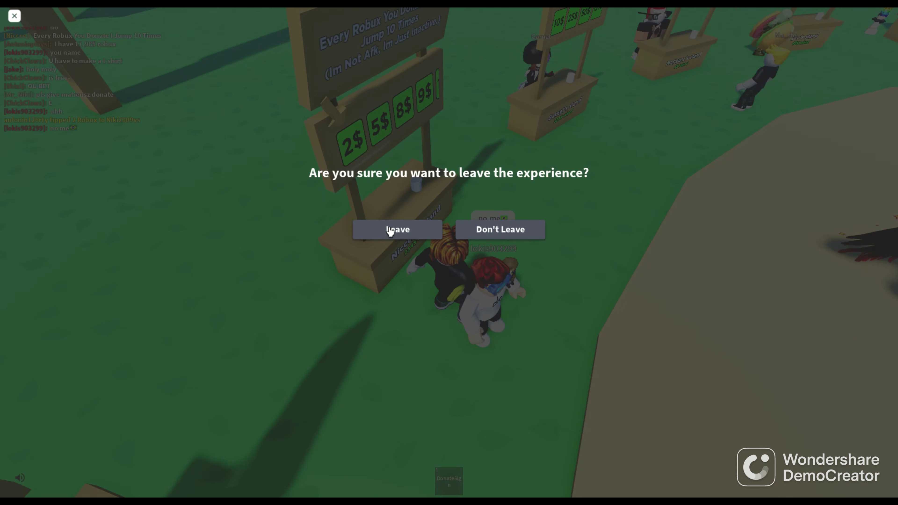
pyautogui.click(390, 231)
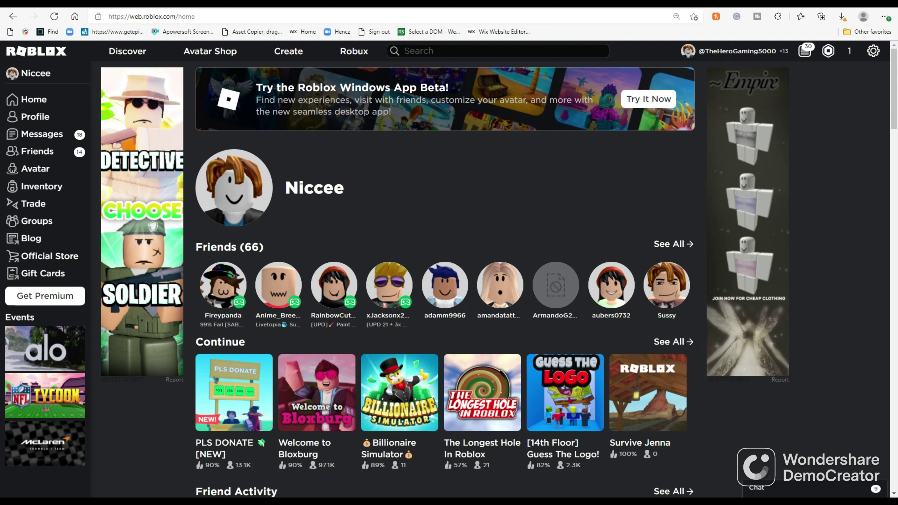
# Open the T-Shirts section of the account's own creations on the Roblox website.
pyautogui.scroll(-10, 377, 166)
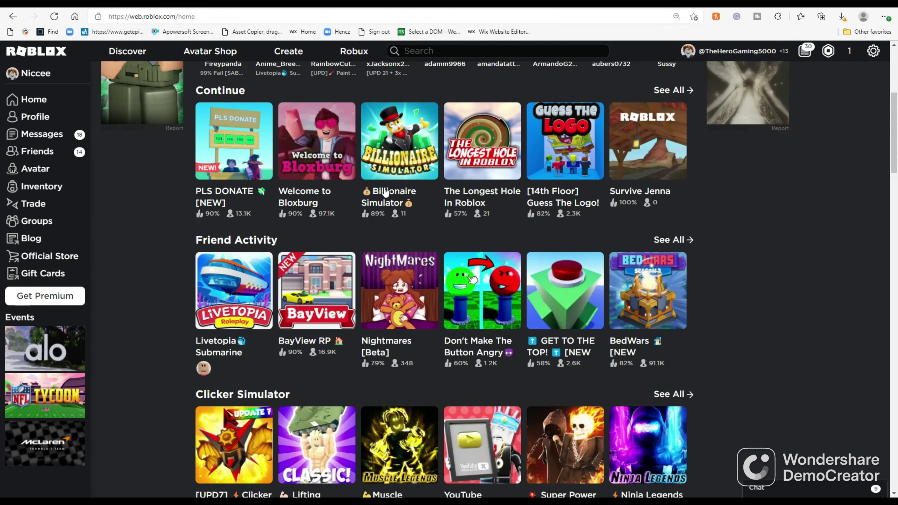
pyautogui.scroll(10, 230, 165)
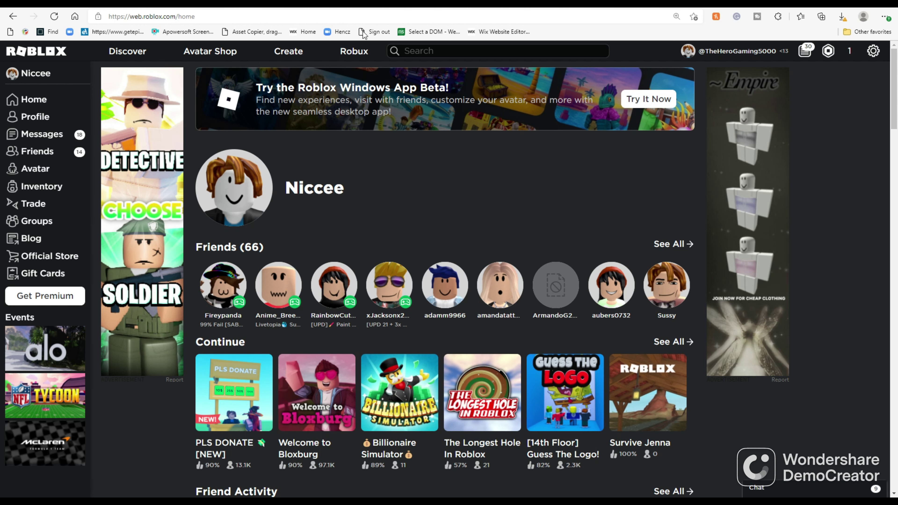
pyautogui.click(287, 52)
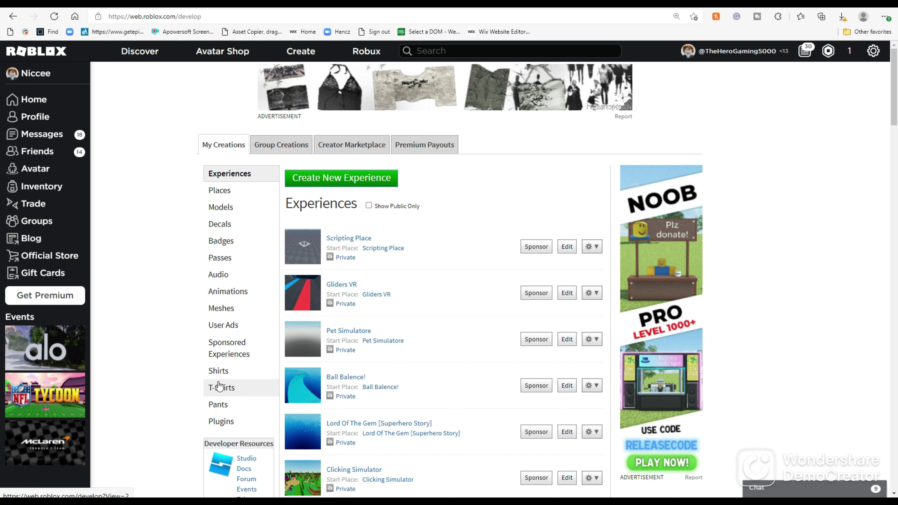
pyautogui.click(216, 389)
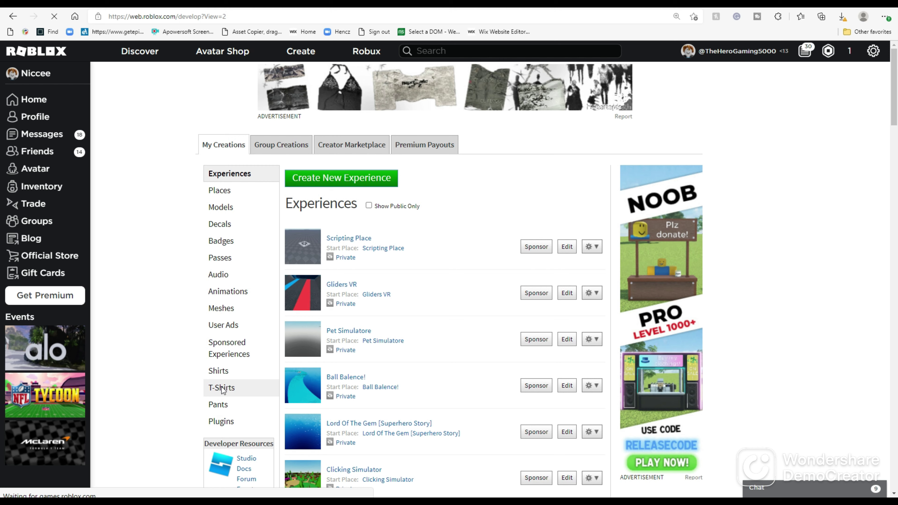
# Look through the created T-shirts and open the sales settings of the T-shirt "Small".
pyautogui.scroll(-5, 389, 474)
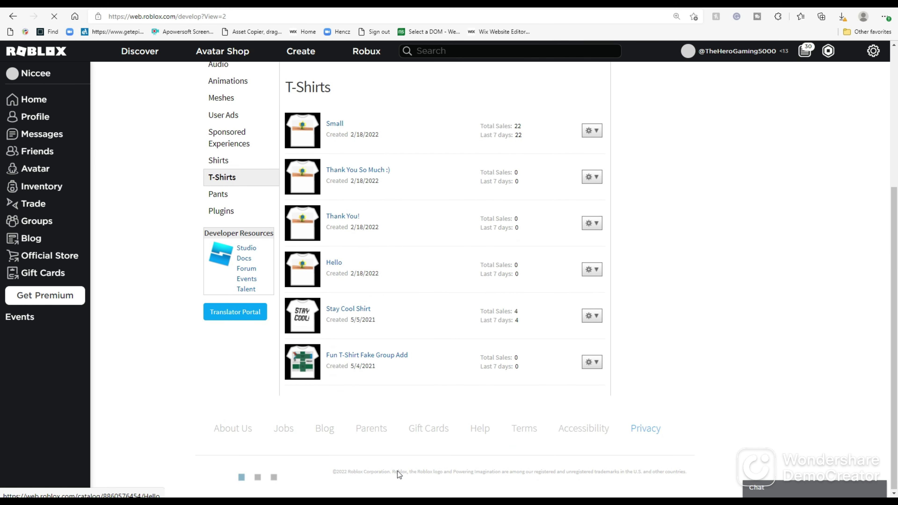
pyautogui.scroll(3, 495, 364)
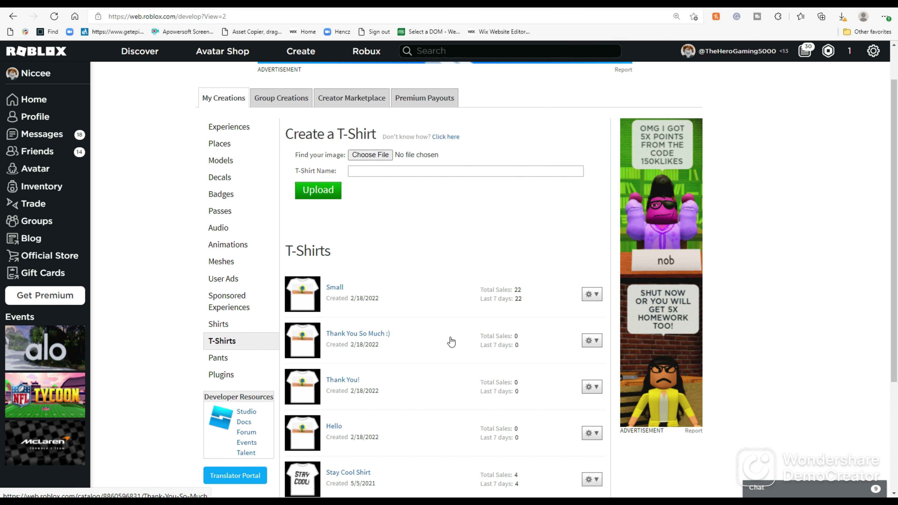
pyautogui.scroll(-5, 438, 343)
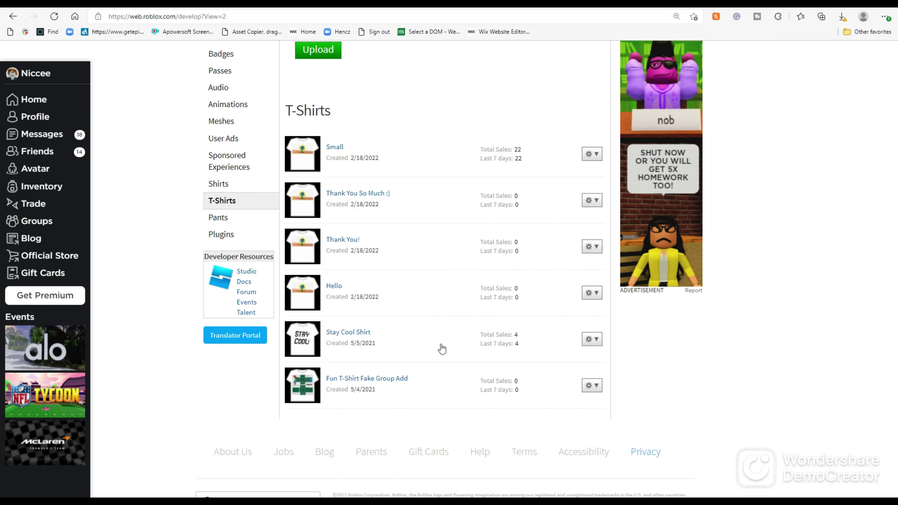
pyautogui.scroll(6, 299, 368)
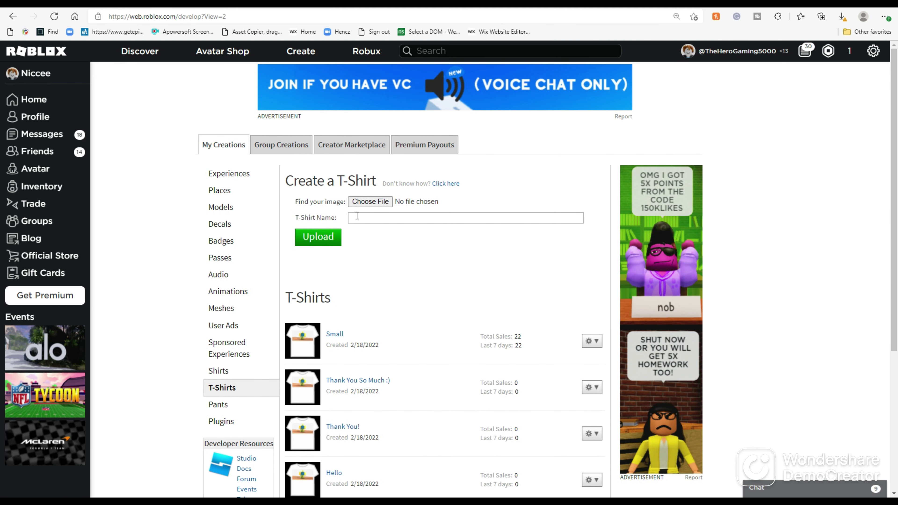
pyautogui.click(589, 342)
pyautogui.click(580, 359)
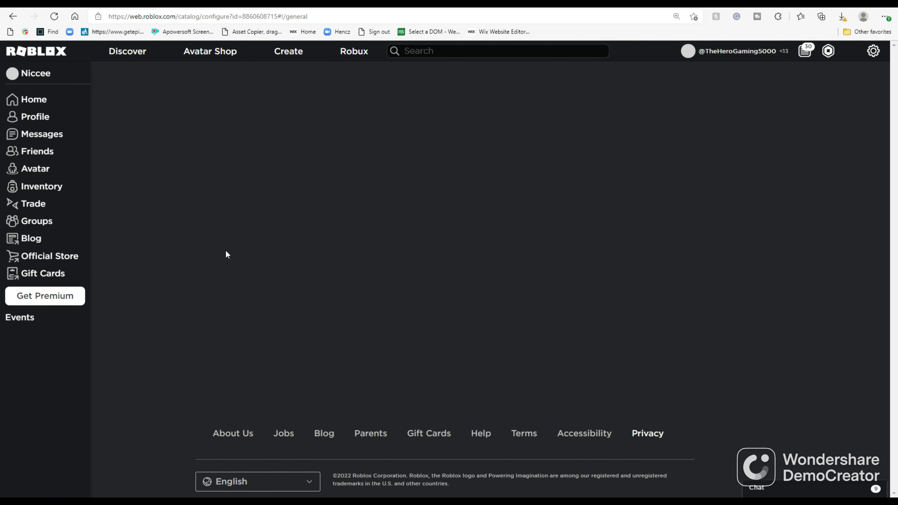
pyautogui.click(176, 139)
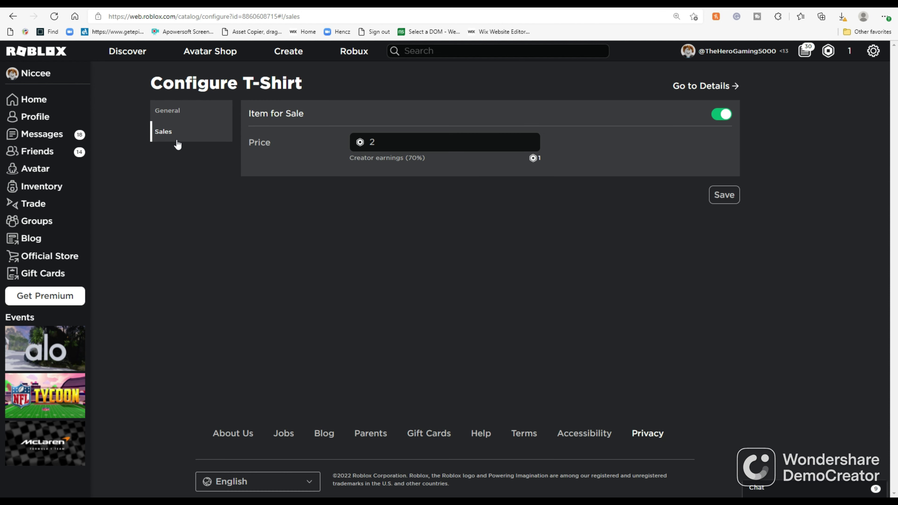
pyautogui.click(174, 112)
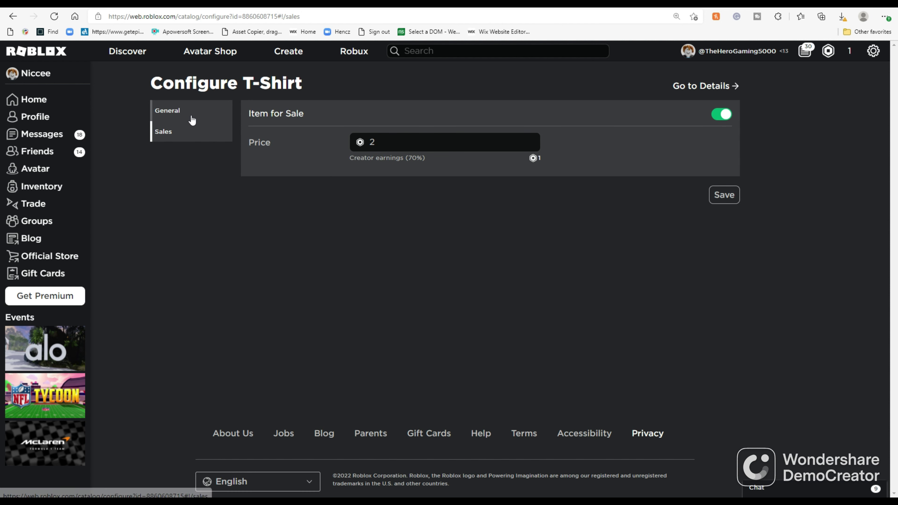
pyautogui.click(176, 130)
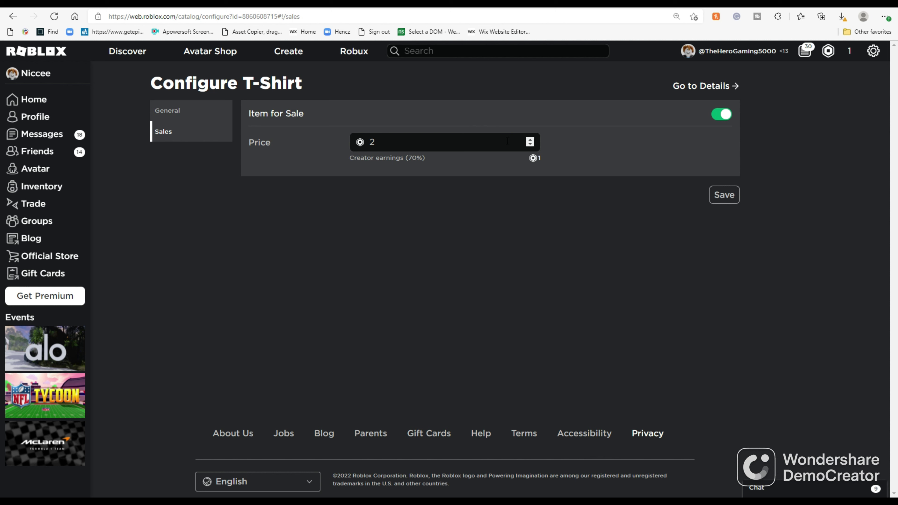
pyautogui.click(451, 139)
pyautogui.write('0000000')
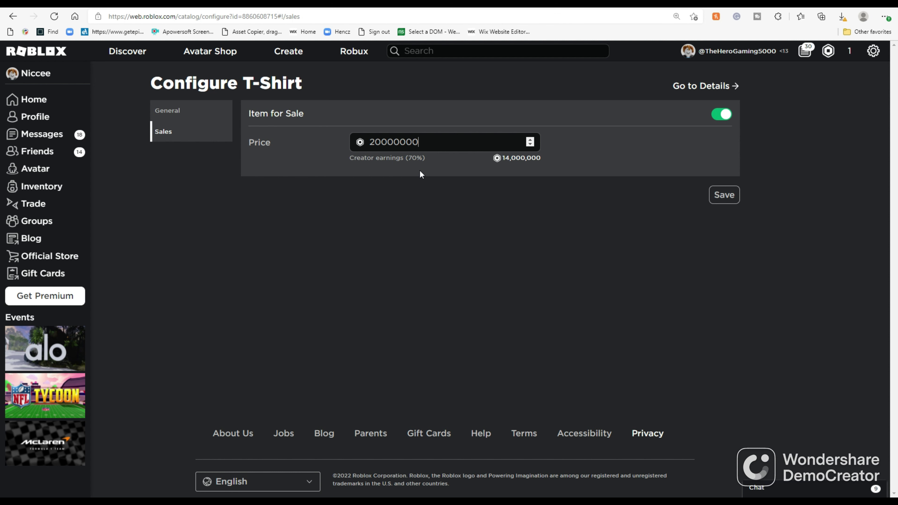
pyautogui.write('00')
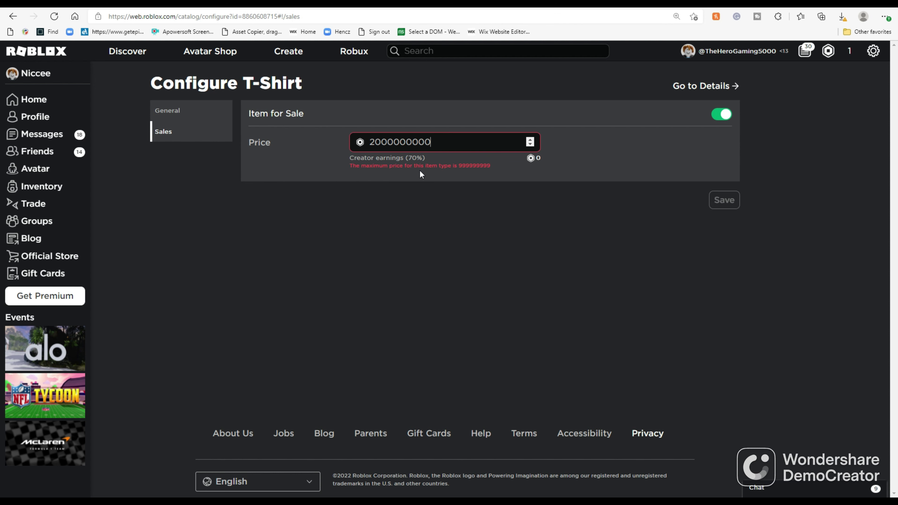
pyautogui.press('BackSpace')
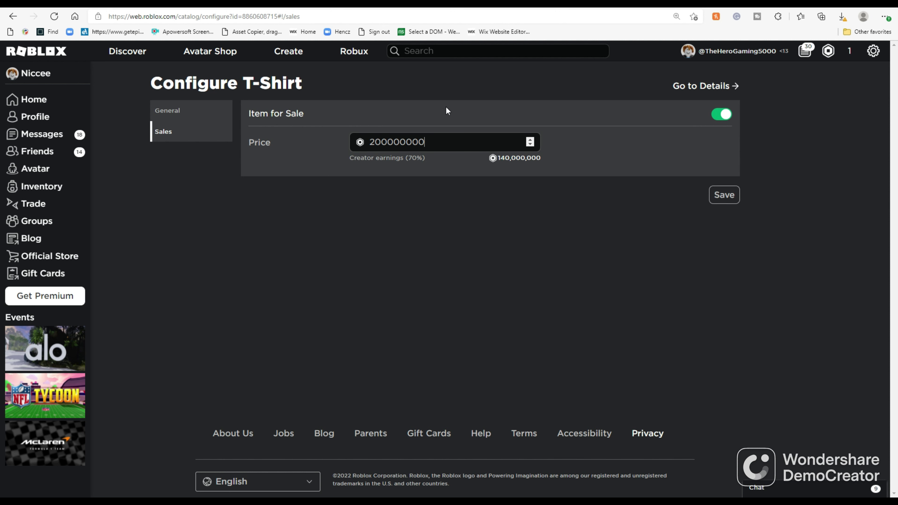
# Set the T-shirt's price back to 2 Robux.
pyautogui.press('BackSpace')
pyautogui.press('BackSpace')
pyautogui.press('BackSpace')
pyautogui.press('BackSpace')
pyautogui.press('BackSpace')
pyautogui.press('BackSpace')
pyautogui.press('BackSpace')
pyautogui.press('BackSpace')
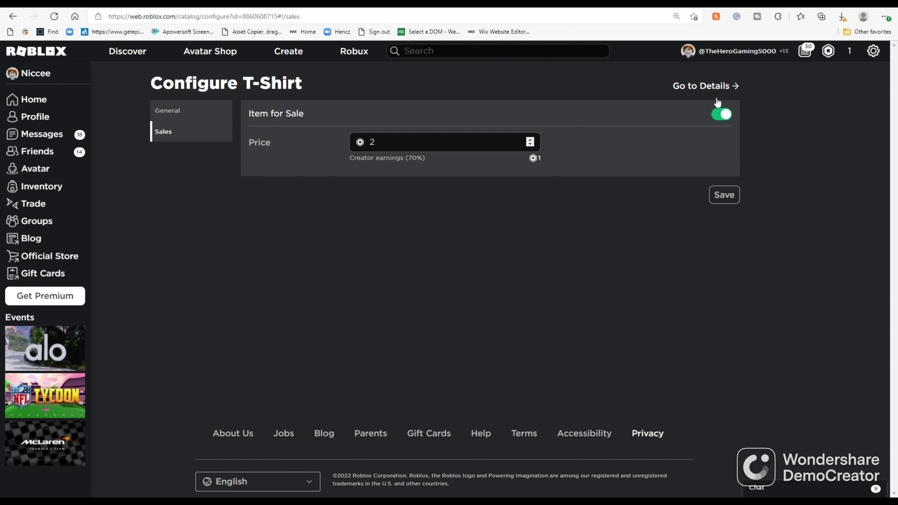
# Save the T-shirt's sales settings and return to the T-Shirts list in the account's creations.
pyautogui.click(716, 193)
pyautogui.click(709, 88)
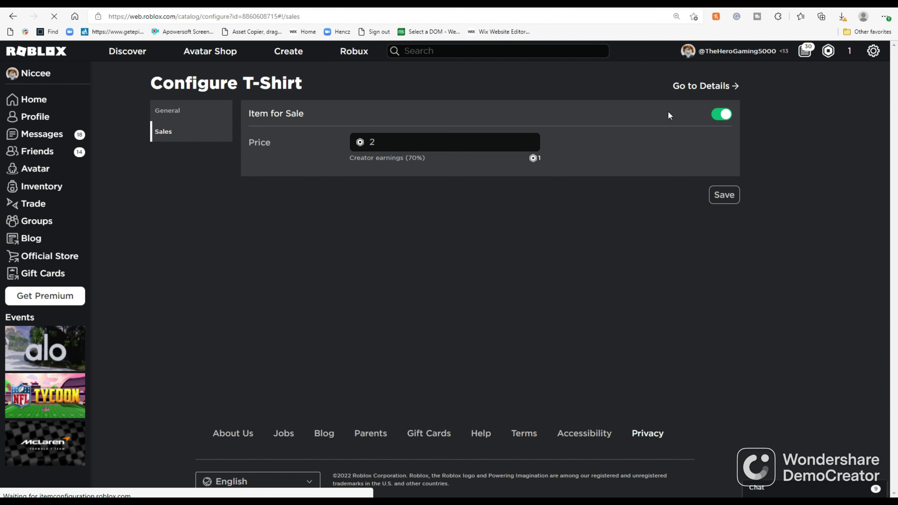
pyautogui.click(10, 18)
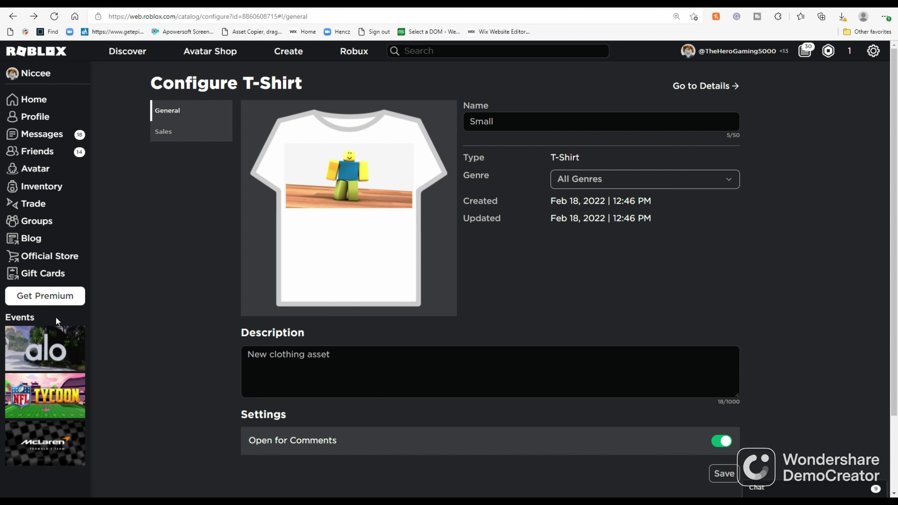
pyautogui.click(13, 15)
pyautogui.click(13, 16)
pyautogui.click(13, 16)
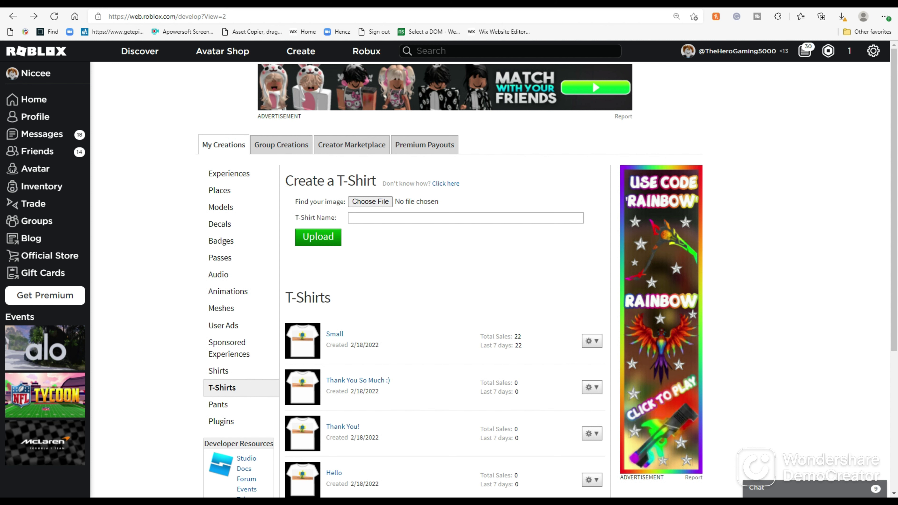
# Open the OP Auto Clicker download page from the "op auto clik" search results and bring up the OP Auto Clicker 3.0 window.
pyautogui.moveTo(569, 497); pyautogui.dragTo(516, 501)
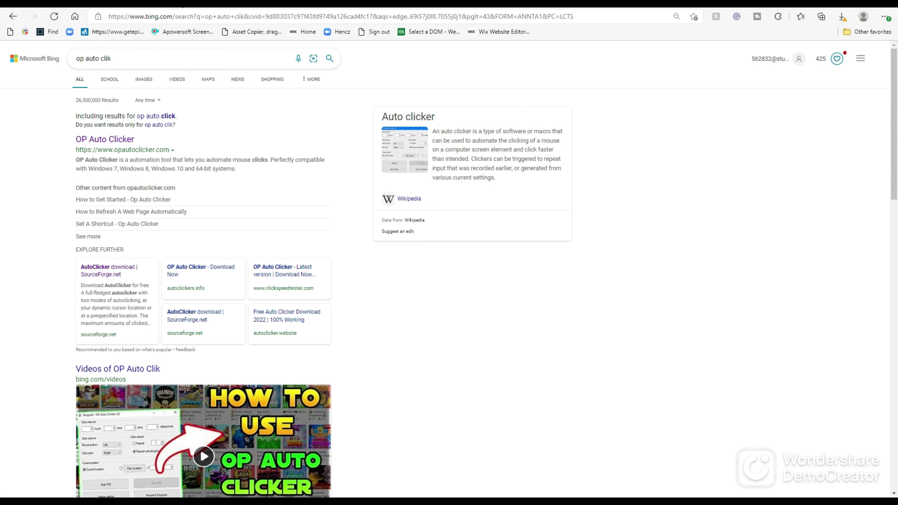
pyautogui.click(100, 143)
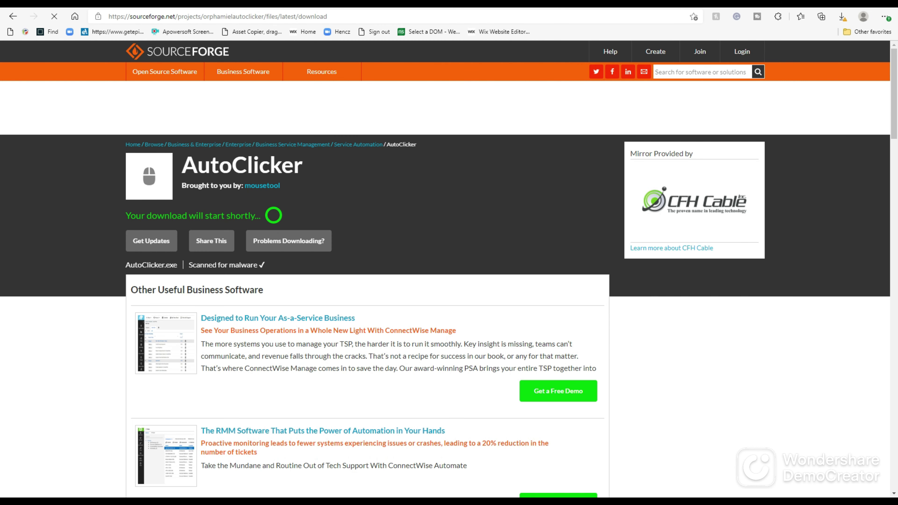
pyautogui.moveTo(516, 456); pyautogui.dragTo(702, 257)
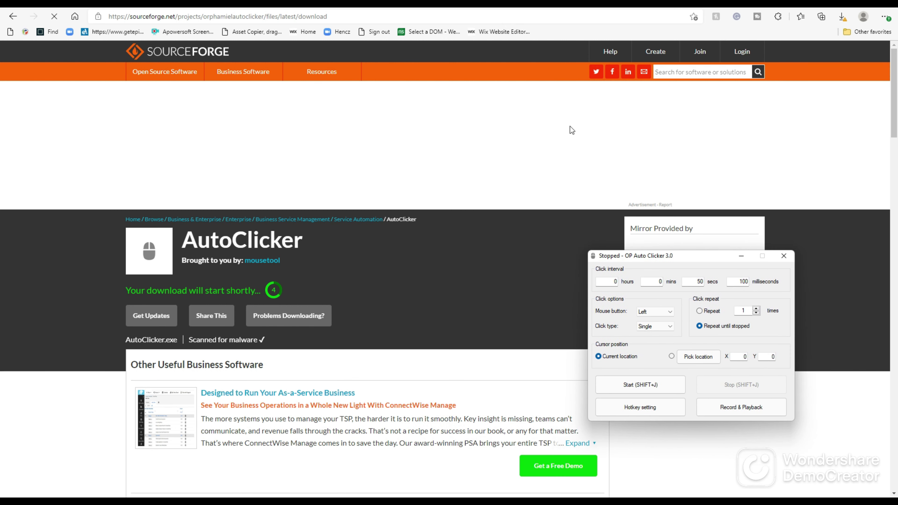
pyautogui.click(353, 8)
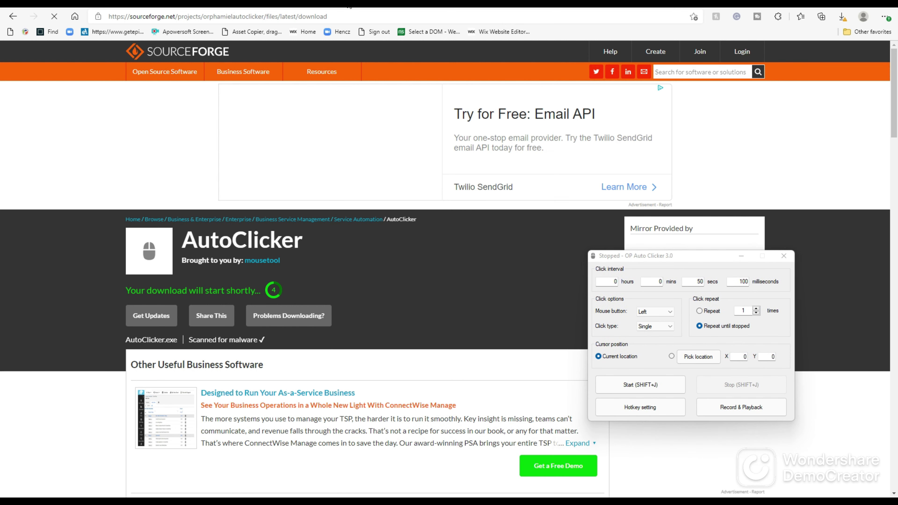
pyautogui.click(349, 6)
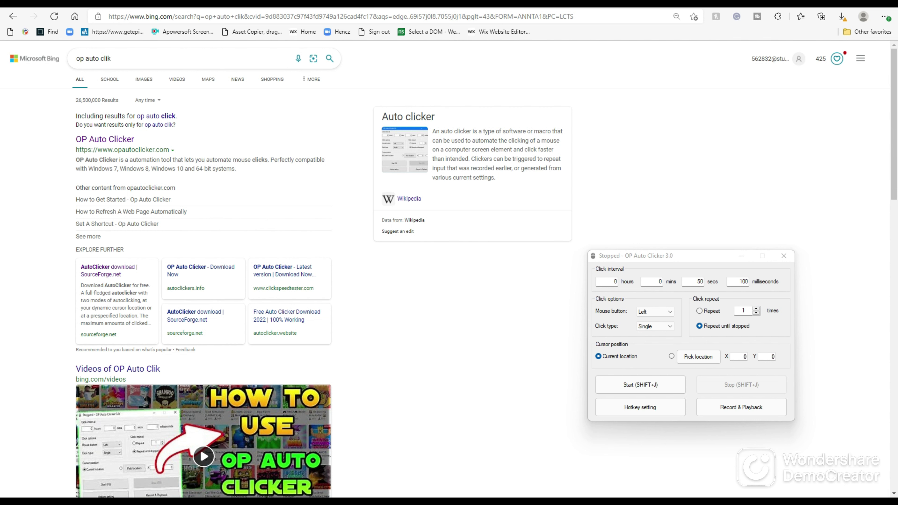
# Switch to the PLS DONATE page in the Roblox app and view its store passes and server list.
pyautogui.click(859, 4)
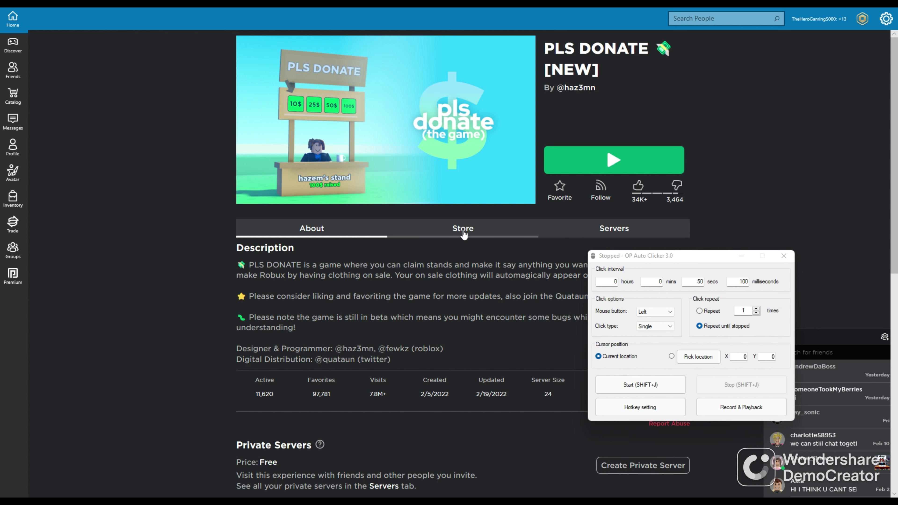
pyautogui.click(451, 231)
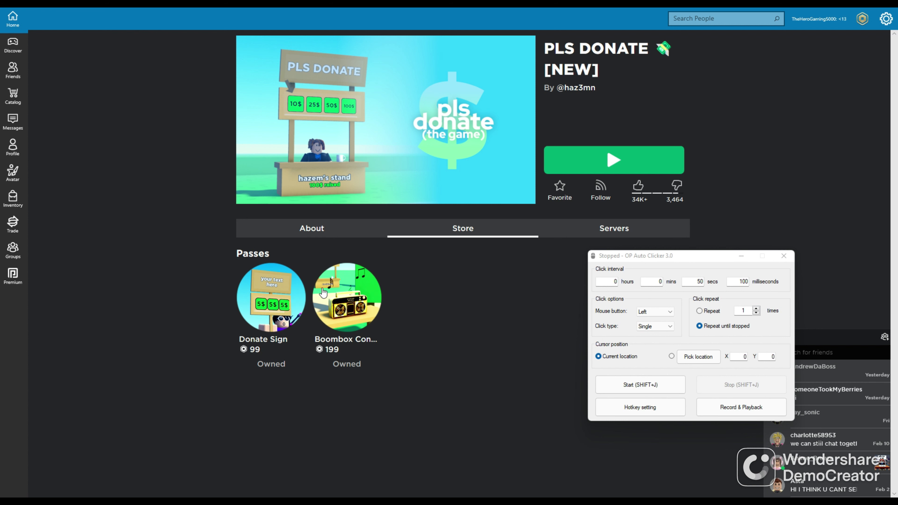
pyautogui.click(566, 226)
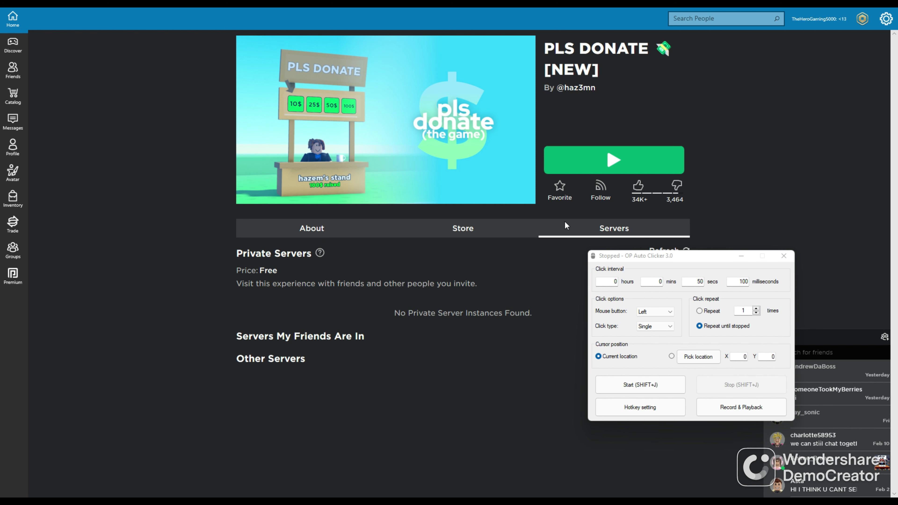